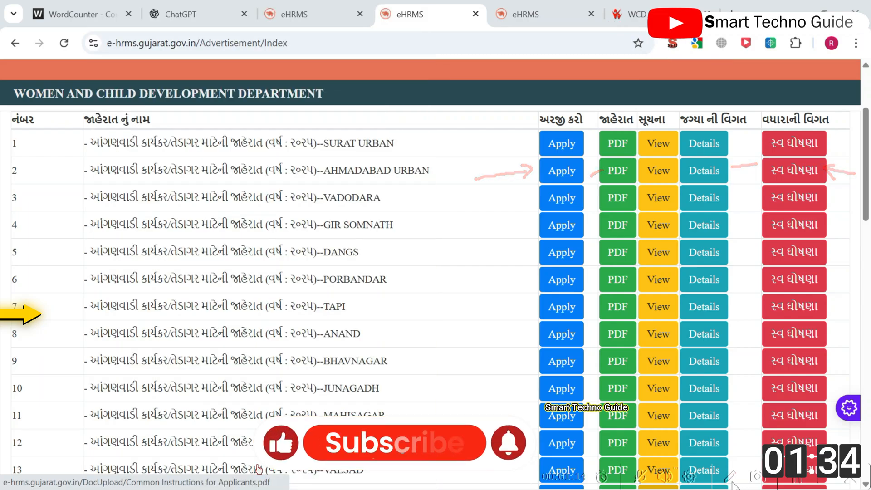
Step: Open and read the AHMADABAD URBAN self-declaration PDF, then close it
left_click(793, 171)
left_click(462, 6)
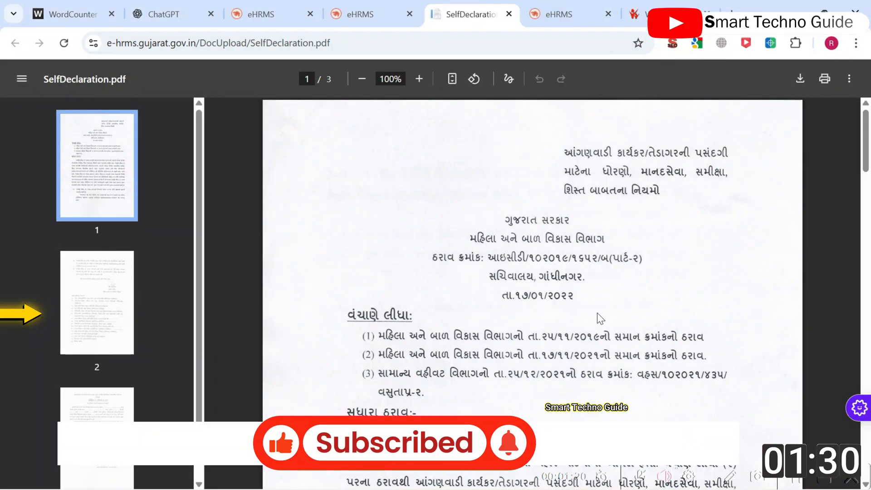
scroll(511, 288, "down", 2)
scroll(467, 158, "up", 2)
left_click_drag(505, 221, 568, 223)
left_click_drag(471, 239, 627, 260)
scroll(626, 262, "down", 12)
scroll(502, 231, "down", 10)
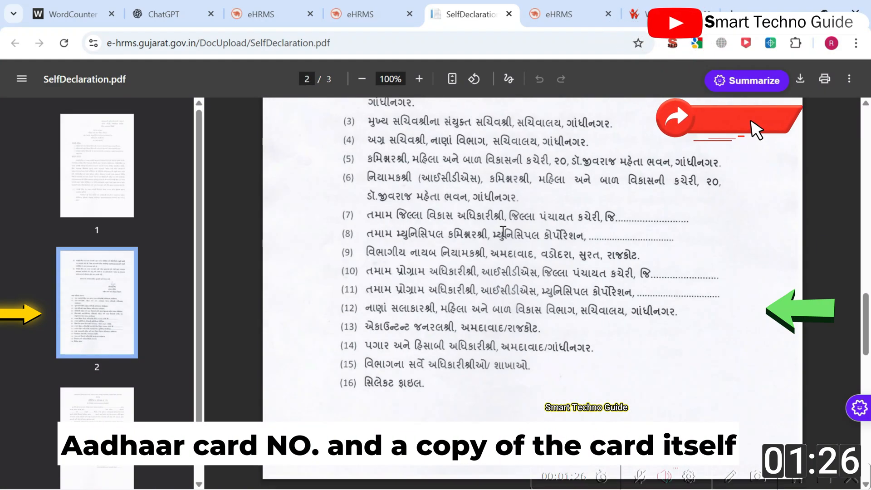
left_click_drag(465, 172, 624, 195)
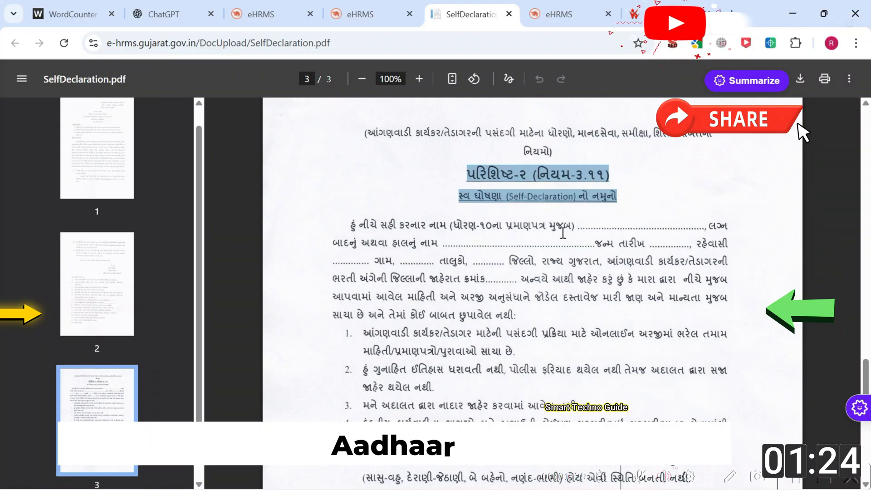
scroll(561, 233, "down", 1)
left_click_drag(490, 193, 479, 192)
left_click_drag(352, 159, 713, 169)
scroll(574, 202, "down", 6)
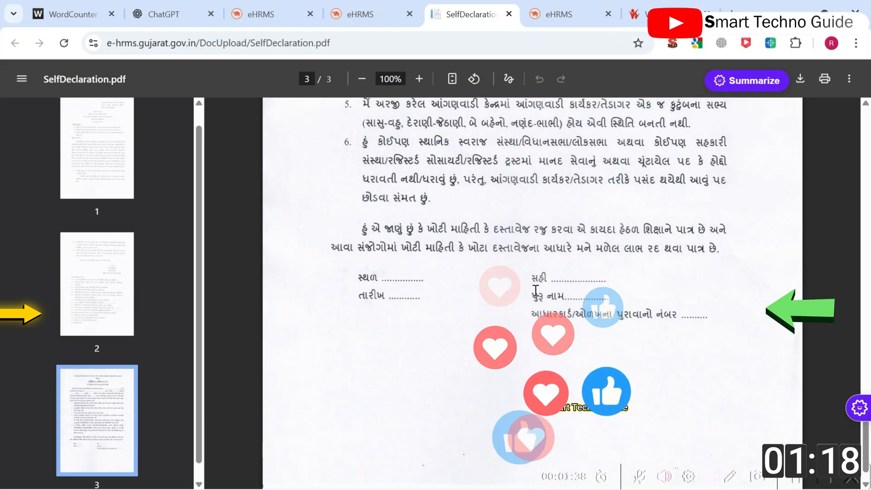
scroll(535, 287, "up", 10)
scroll(535, 291, "up", 10)
key("ctrl+w")
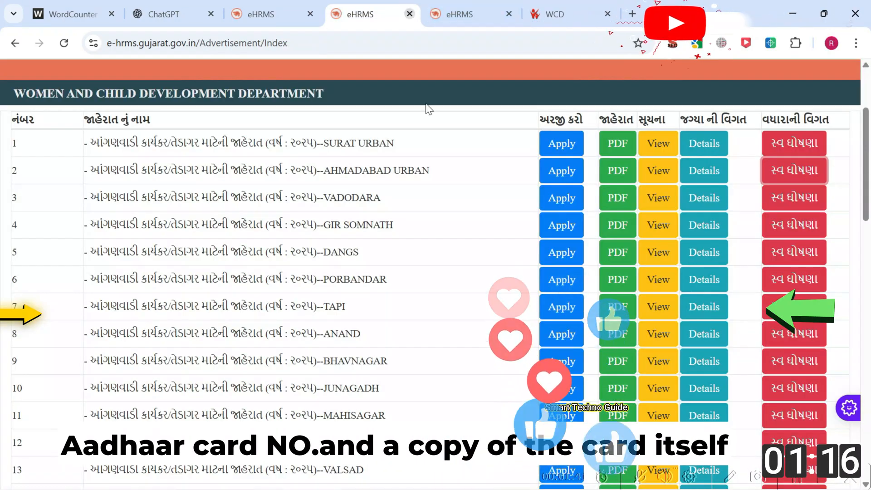
Step: Open the SURAT URBAN vacancy details and break its post counts down by taluka and ward
scroll(461, 148, "up", 2)
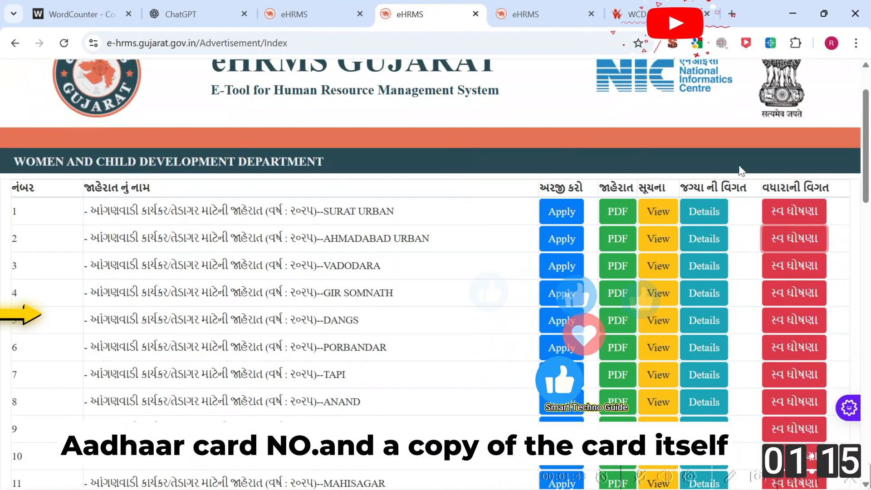
left_click(697, 220, "ctrl")
left_click(484, 19)
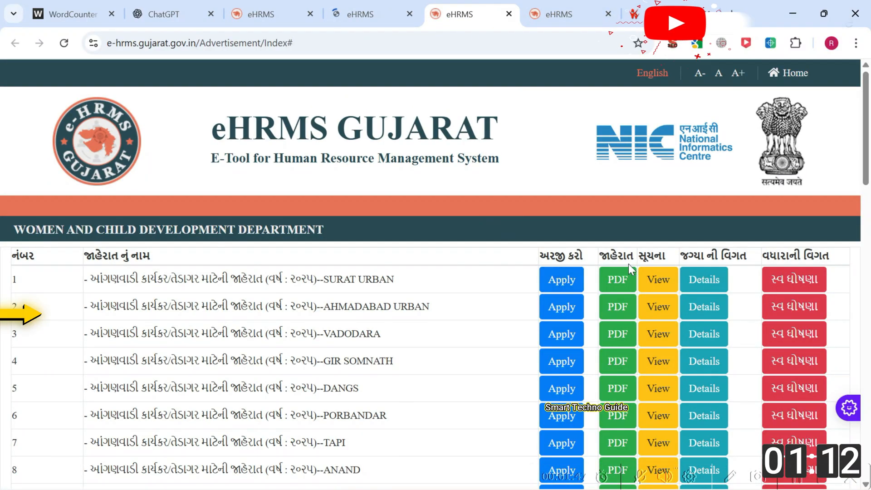
left_click(699, 279)
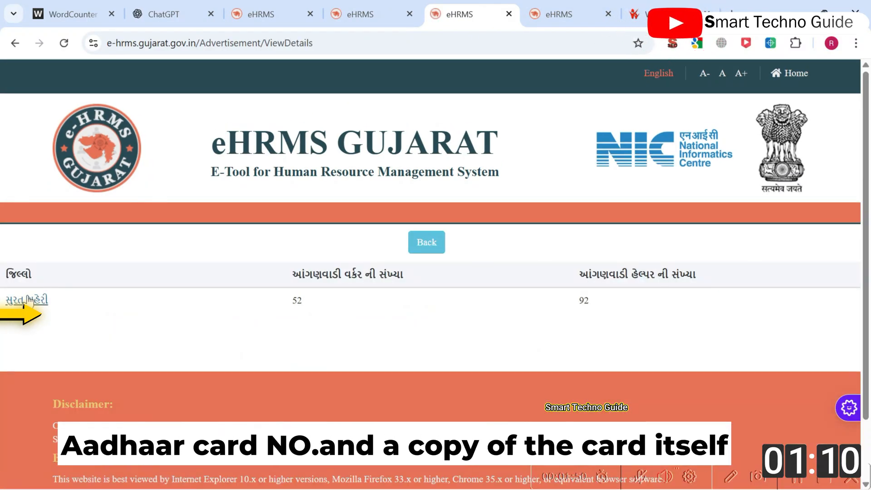
left_click(29, 300)
scroll(117, 312, "down", 3)
scroll(33, 260, "up", 3)
scroll(117, 278, "down", 10)
scroll(167, 287, "up", 10)
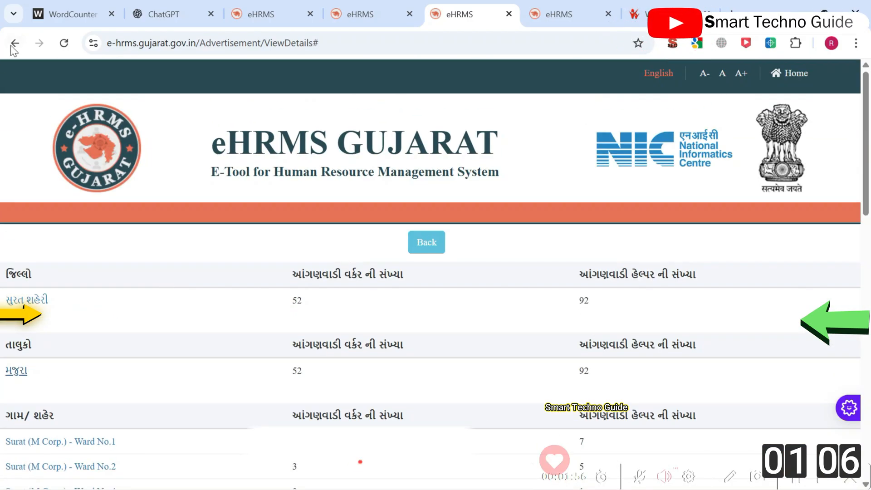
scroll(57, 166, "down", 3)
Step: Read through the Surat ward-wise table of Anganwadi centres and their worker counts
mouse_move(128, 150)
left_mouse_down()
mouse_move(61, 169)
mouse_move(81, 174)
left_mouse_up()
left_click_drag(33, 261, 26, 236)
left_click_drag(342, 178, 368, 147)
left_click_drag(352, 149, 365, 158)
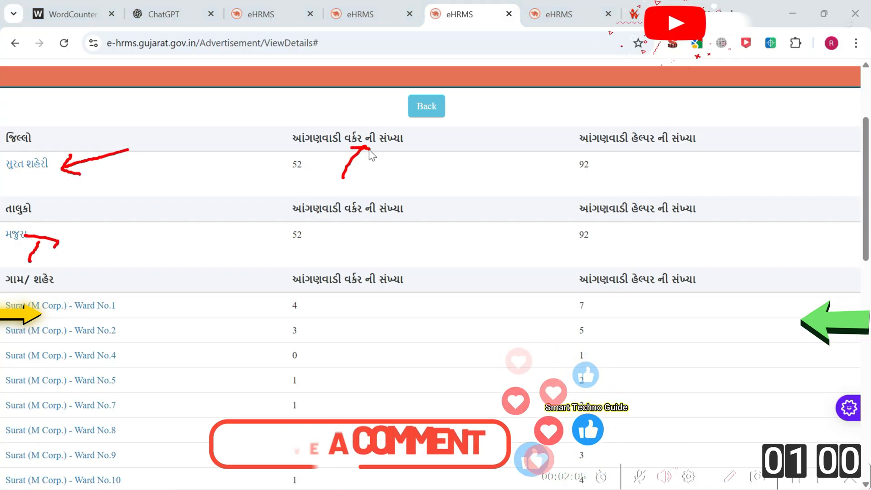
left_click_drag(647, 173, 629, 153)
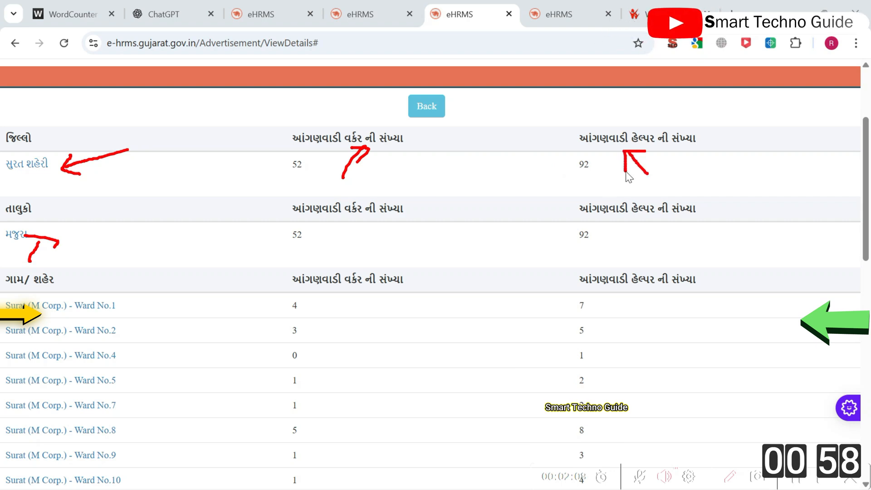
left_click_drag(210, 428, 161, 347)
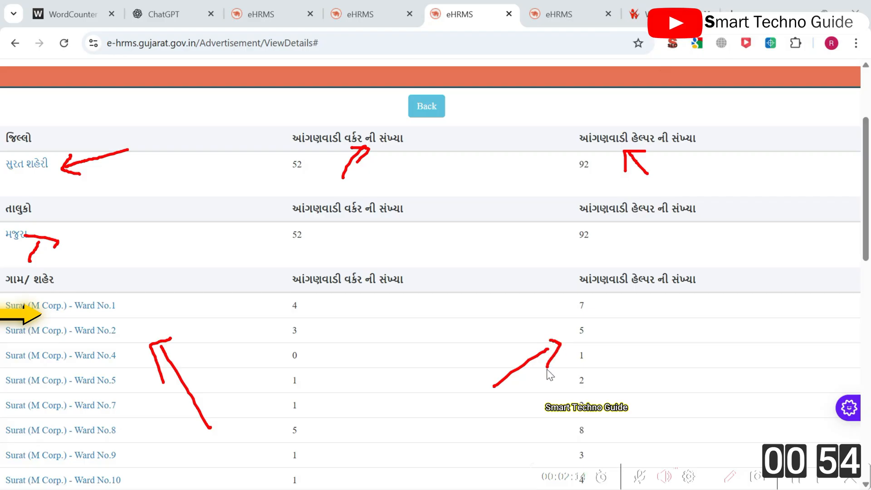
scroll(473, 199, "down", 15)
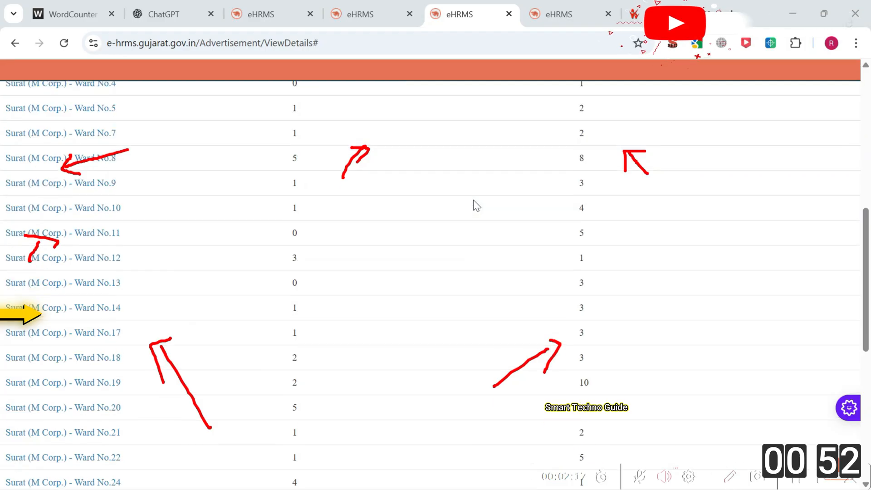
scroll(473, 200, "up", 12)
scroll(111, 197, "up", 3)
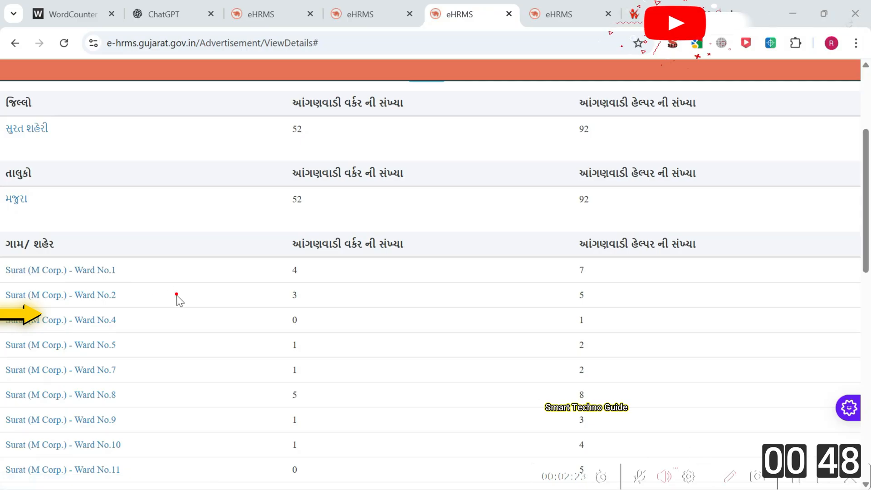
mouse_move(144, 271)
left_mouse_down()
mouse_move(127, 275)
mouse_move(140, 290)
left_mouse_up()
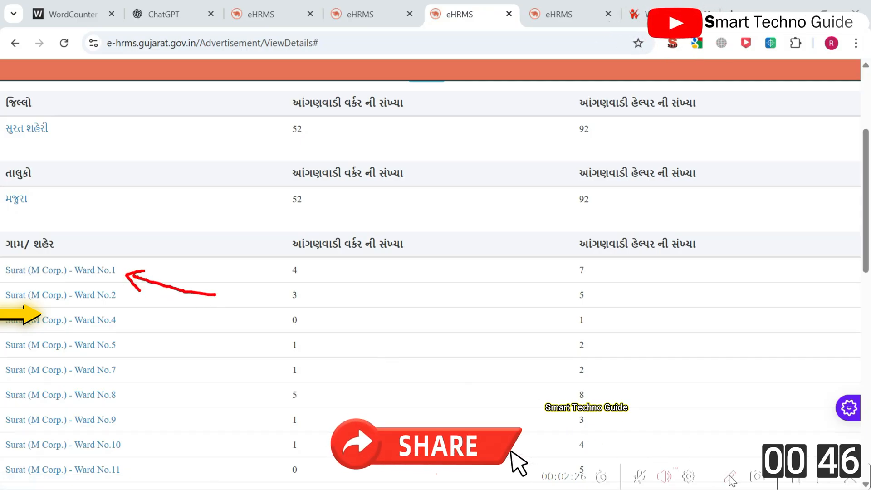
scroll(78, 272, "up", 1)
scroll(137, 296, "down", 5)
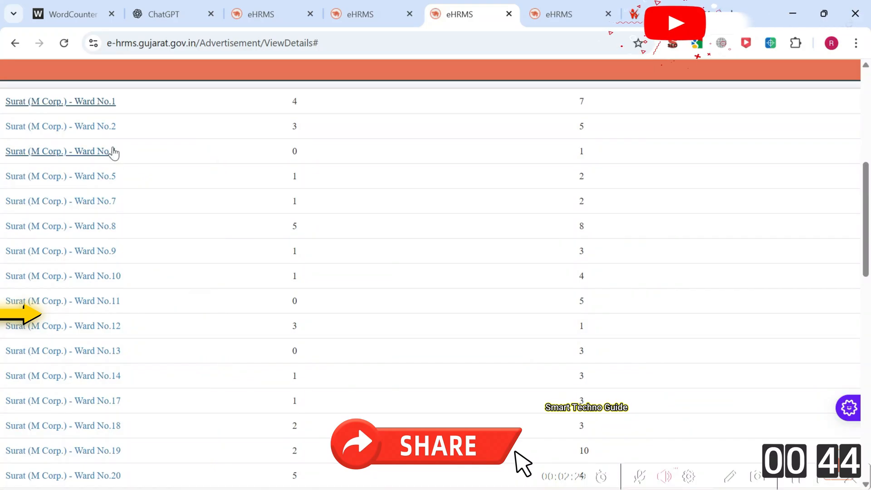
scroll(136, 182, "down", 15)
scroll(174, 211, "up", 4)
scroll(105, 196, "down", 3)
left_click_drag(12, 154, 230, 395)
left_click(306, 282)
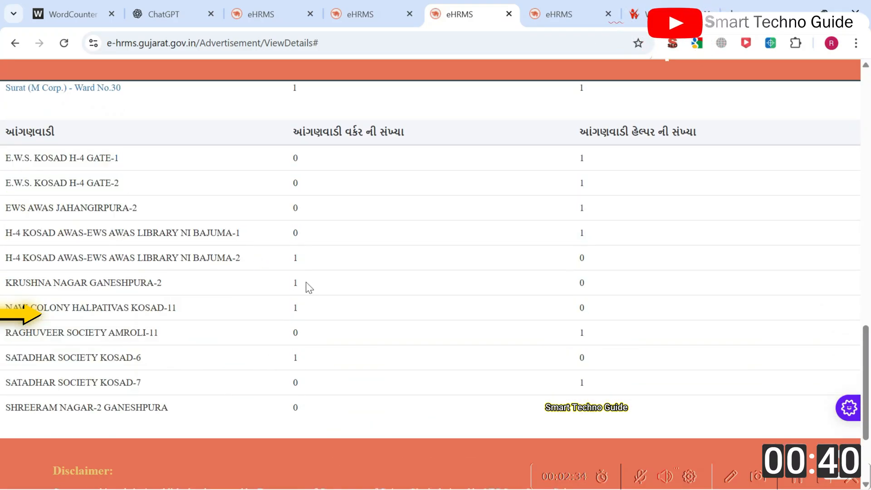
double_click(302, 256)
left_click_drag(580, 157, 616, 354)
left_click(615, 382)
scroll(615, 382, "up", 13)
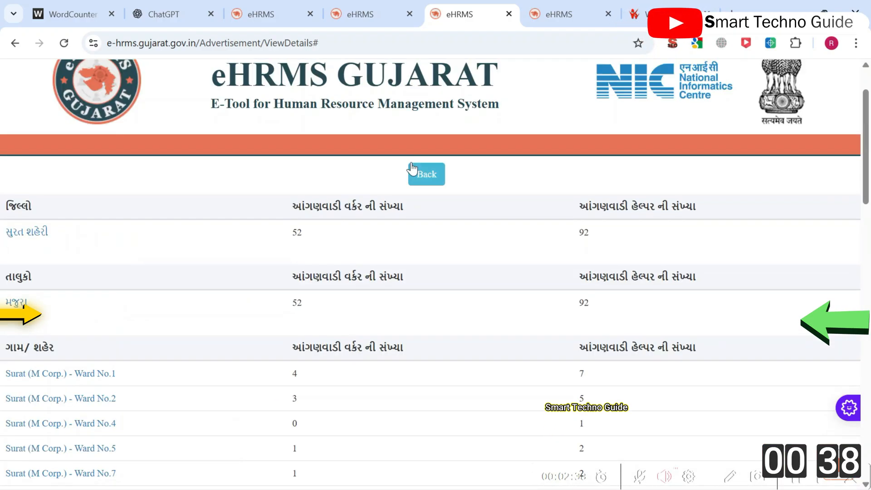
scroll(412, 169, "up", 2)
Step: Show the ward-wise vacancy table for the AHMADABAD URBAN advertisement
left_click(18, 44)
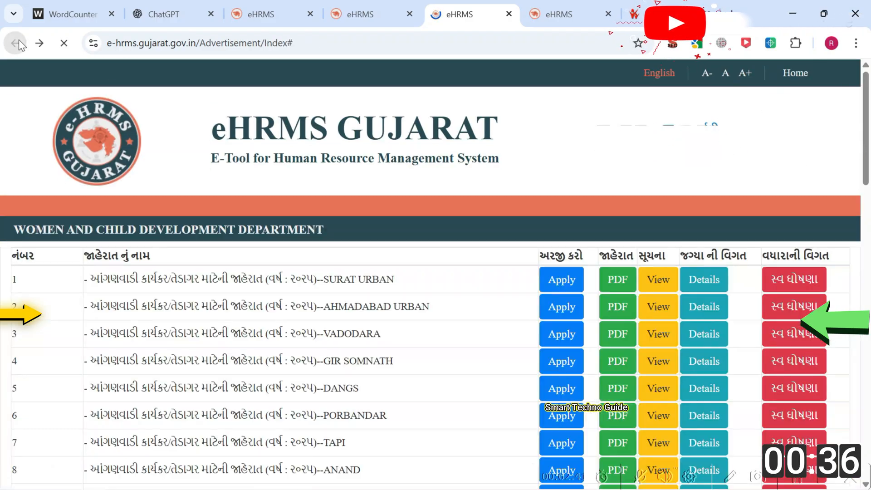
scroll(437, 189, "down", 12)
scroll(412, 177, "down", 6)
scroll(412, 176, "up", 16)
scroll(409, 178, "down", 1)
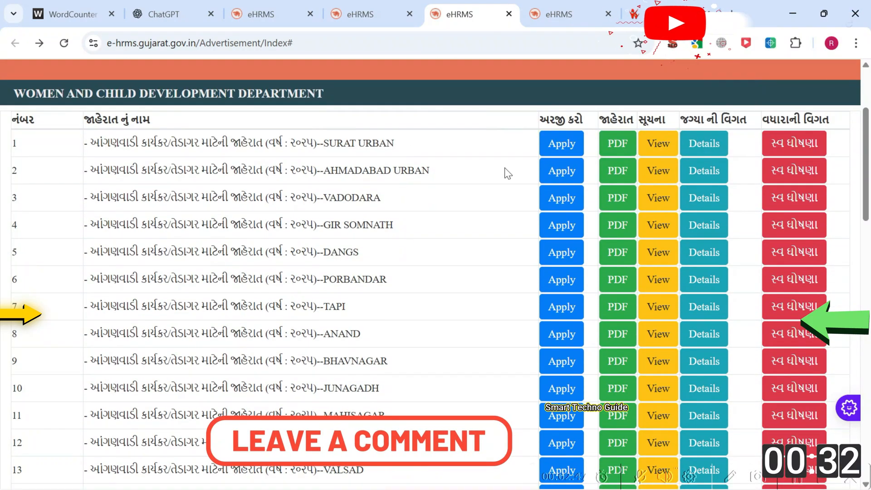
left_click(710, 181)
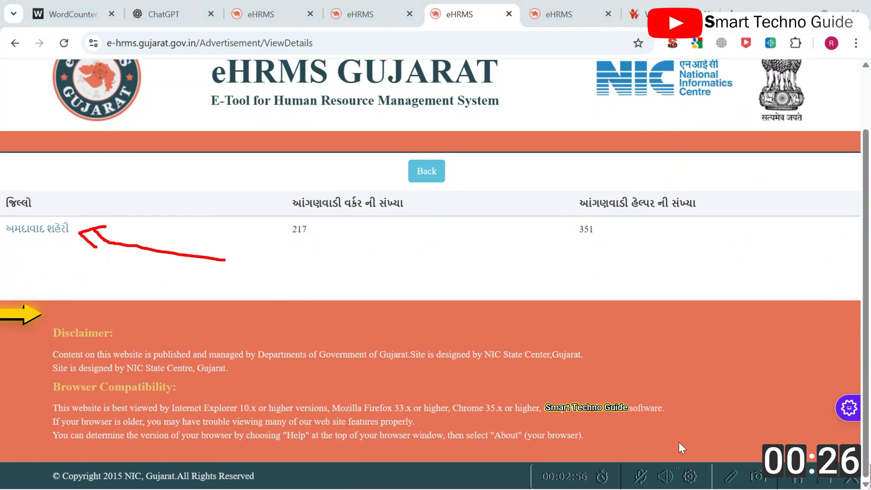
left_click(40, 236)
scroll(104, 251, "down", 3)
left_click(39, 248)
Step: Review the Ahmedabad centre rows, then go back to the advertisement list
scroll(335, 238, "down", 3)
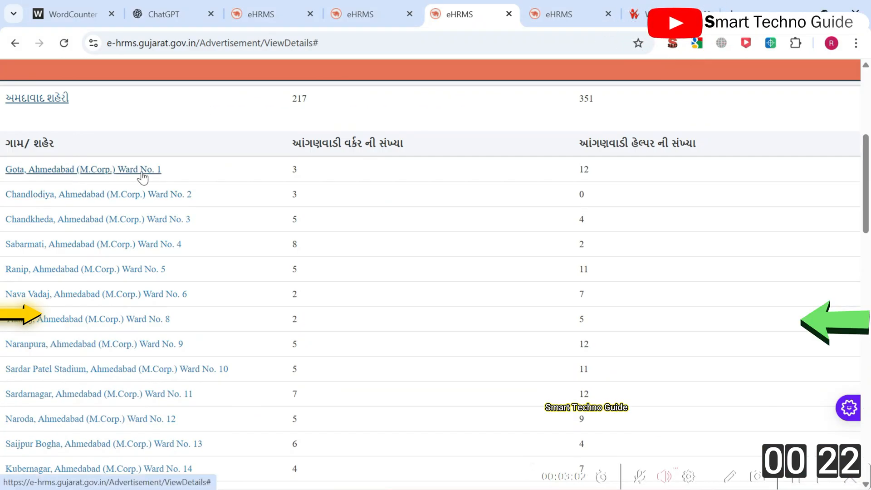
scroll(136, 178, "up", 1)
scroll(277, 218, "down", 5)
scroll(103, 179, "up", 6)
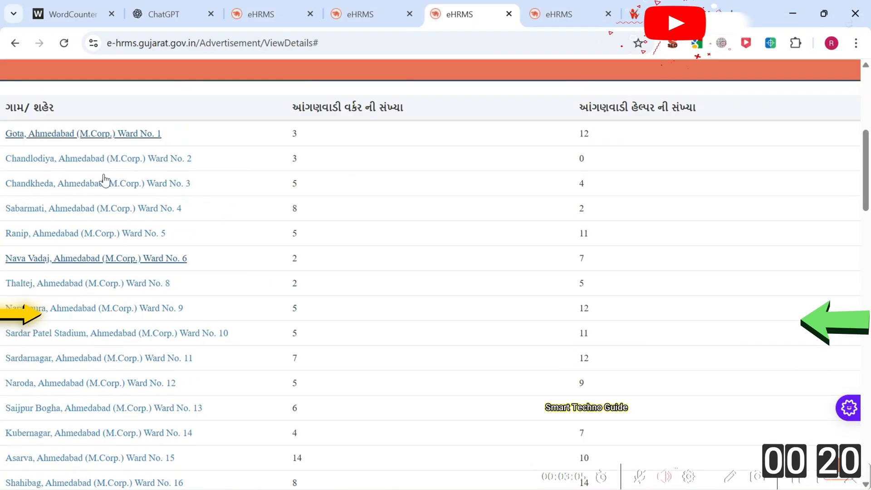
scroll(144, 249, "up", 1)
scroll(146, 253, "down", 20)
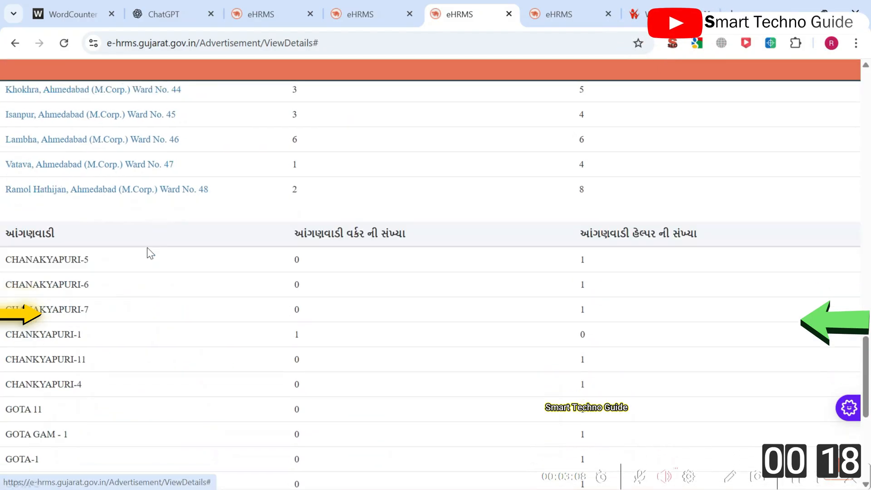
left_click_drag(2, 169, 86, 262)
scroll(288, 286, "down", 2)
scroll(268, 312, "down", 1)
left_click(268, 312)
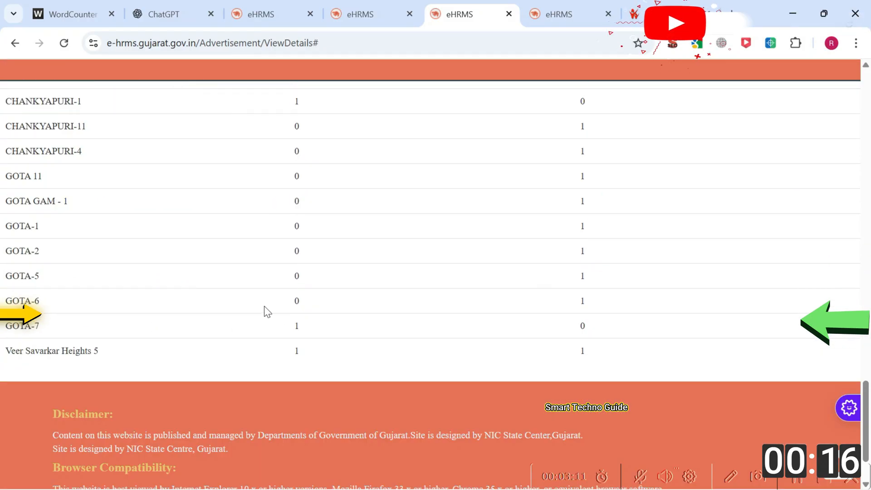
scroll(297, 352, "up", 20)
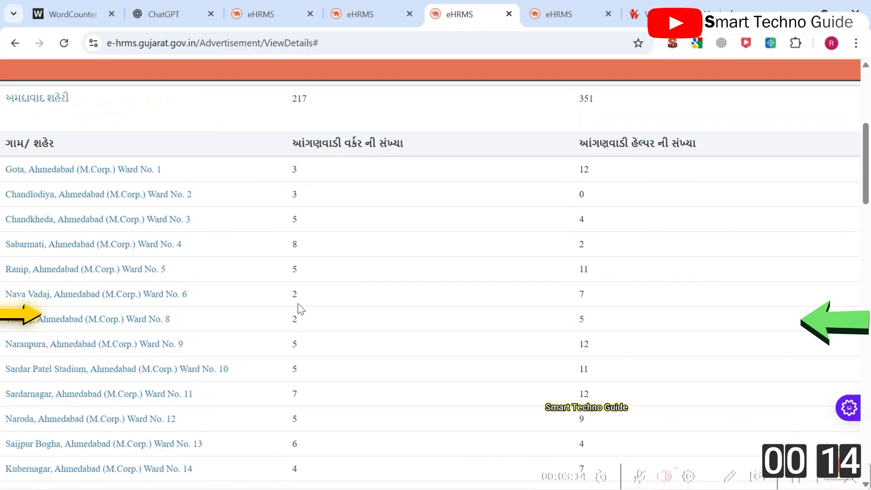
left_click(21, 46)
left_click(20, 46)
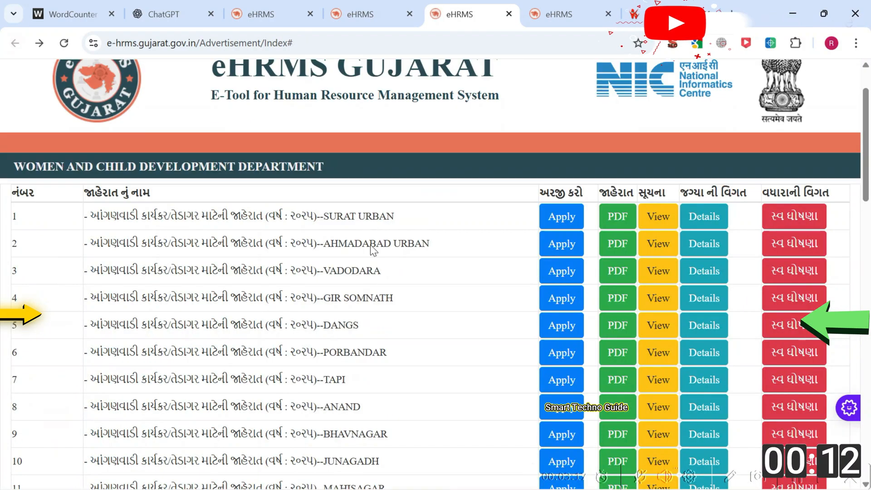
Step: Open the common instructions for applicants document
scroll(721, 169, "up", 3)
left_click(653, 297)
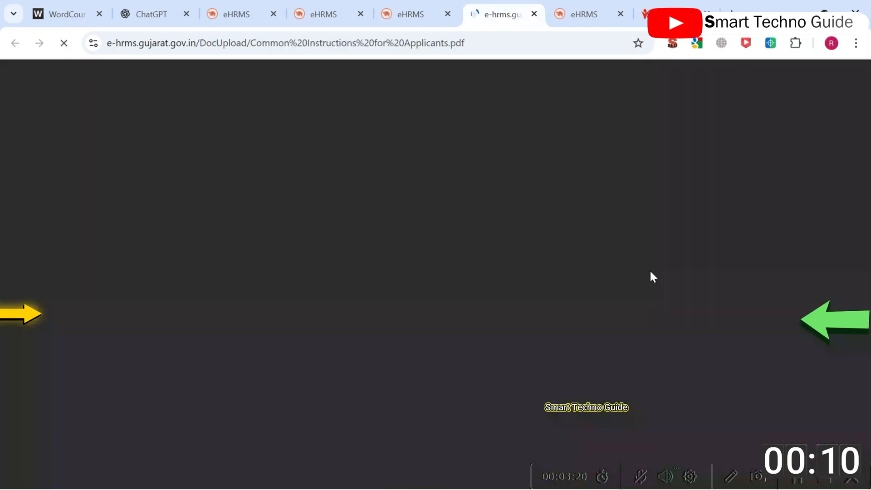
left_click(405, 2)
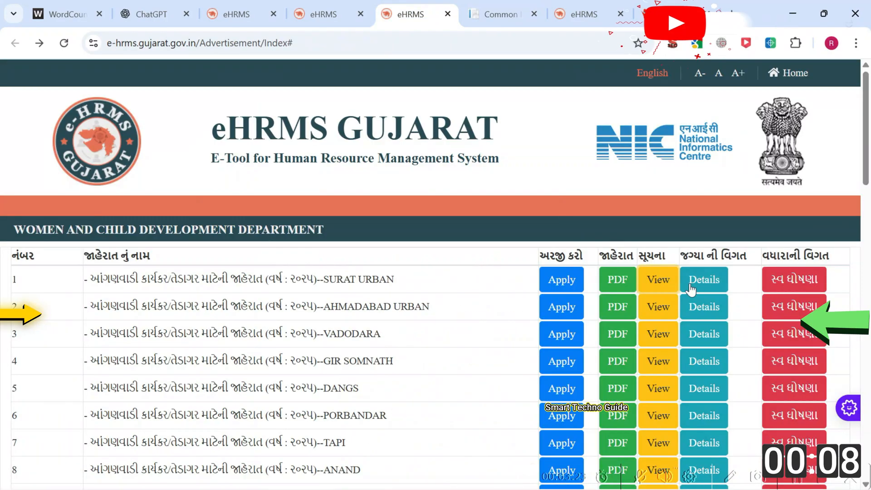
left_click(505, 6)
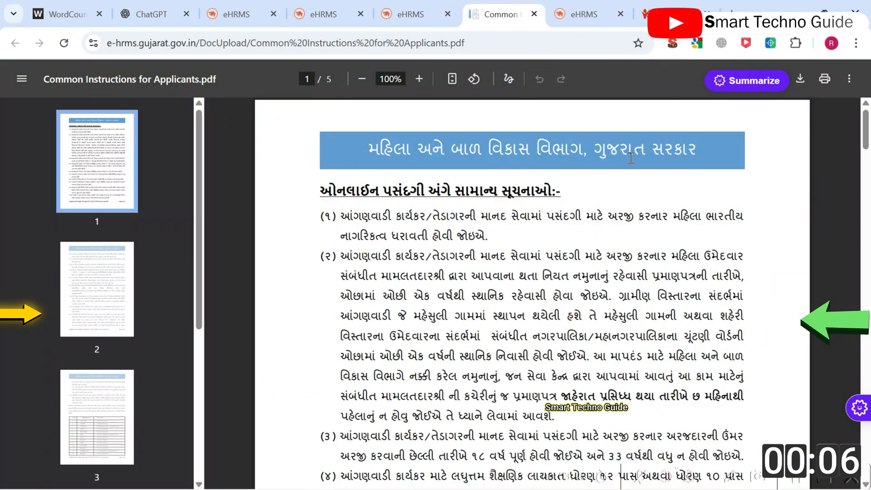
scroll(630, 158, "down", 9)
scroll(434, 200, "up", 6)
scroll(434, 199, "down", 1)
Step: Read instructions (3) through (11), including the qualification rule, and close the document
left_click_drag(340, 301, 756, 326)
scroll(764, 327, "down", 3)
left_click_drag(340, 272, 491, 297)
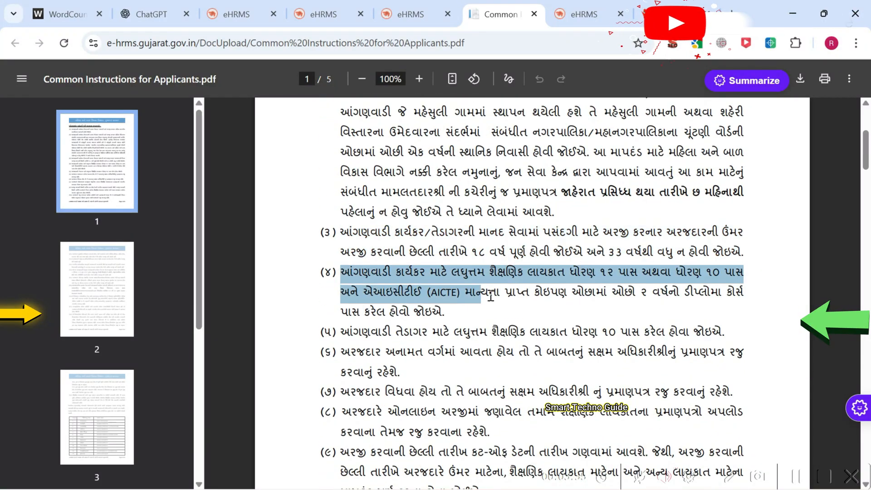
scroll(553, 314, "down", 2)
left_click(432, 206)
left_click_drag(340, 197, 730, 196)
left_click(458, 253)
left_click_drag(407, 244, 344, 218)
left_click_drag(434, 302, 331, 278)
left_click(500, 342)
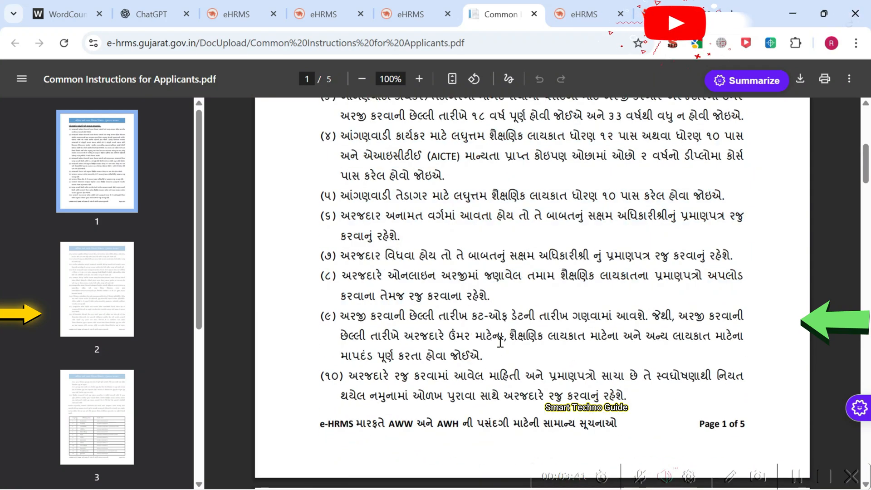
scroll(358, 320, "down", 6)
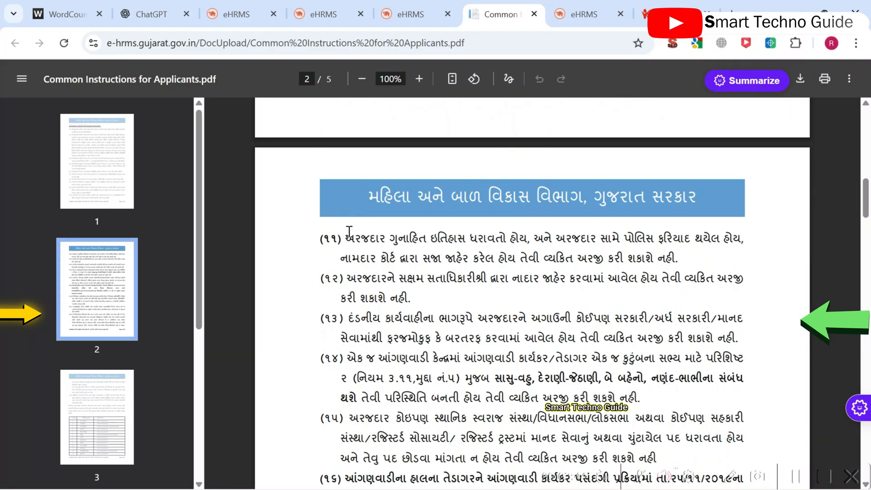
left_click_drag(342, 238, 637, 268)
left_click(454, 298)
scroll(369, 271, "down", 2)
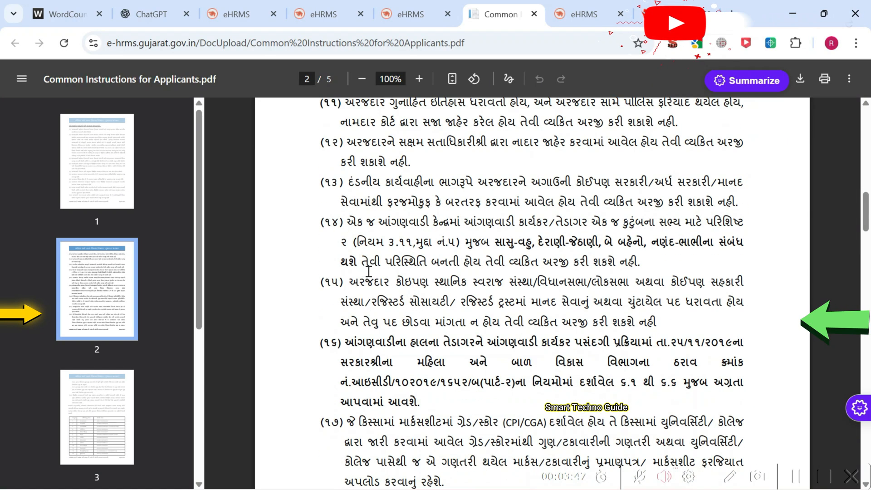
left_click_drag(338, 224, 639, 262)
scroll(364, 263, "down", 12)
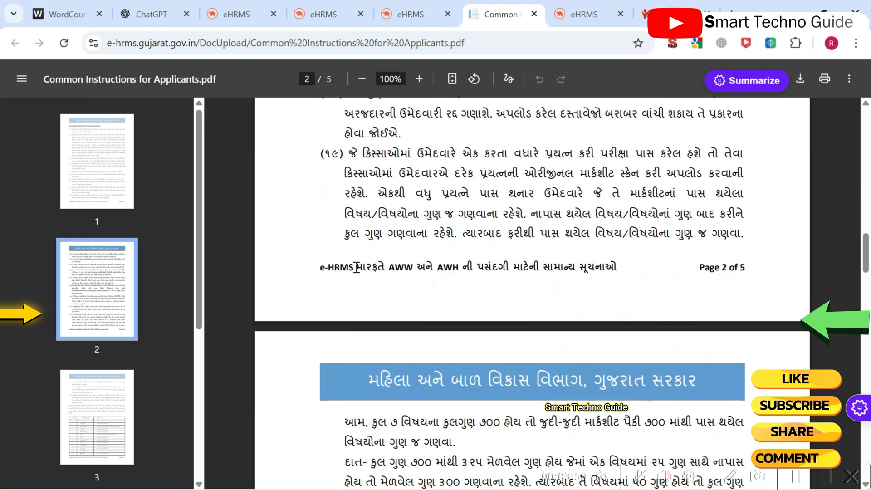
scroll(365, 264, "down", 15)
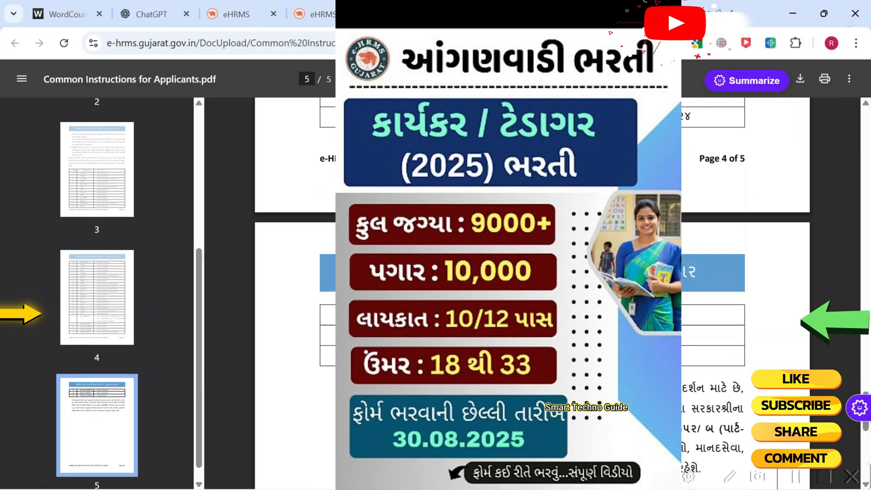
scroll(364, 264, "down", 3)
left_click(534, 14)
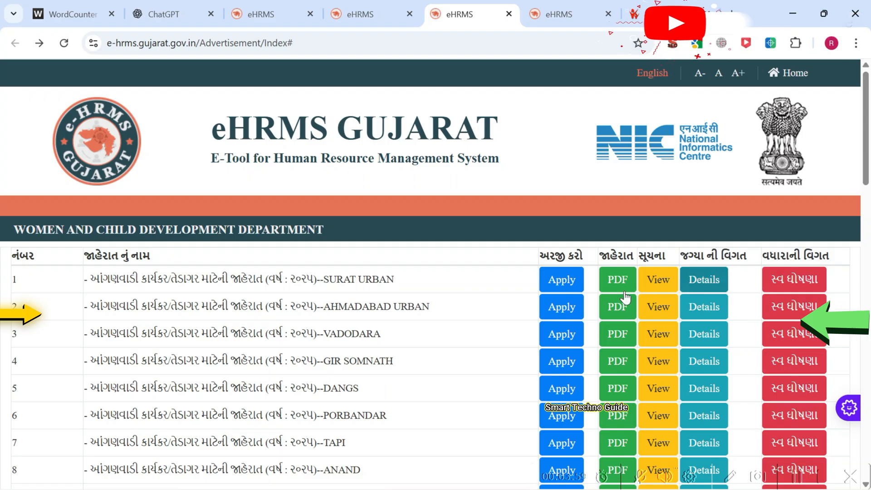
Step: Glance through the SURAT URBAN advertisement PDF and close it
left_click(617, 279)
scroll(407, 240, "down", 10)
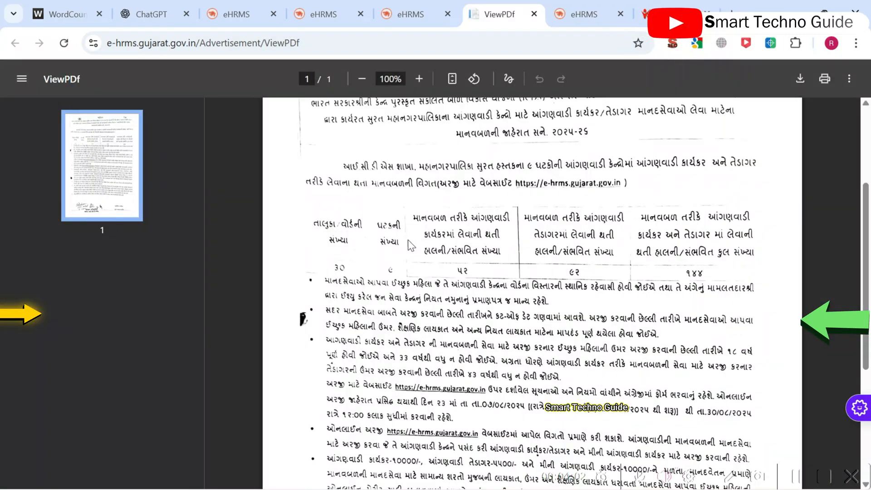
scroll(431, 236, "up", 10)
left_click(534, 14)
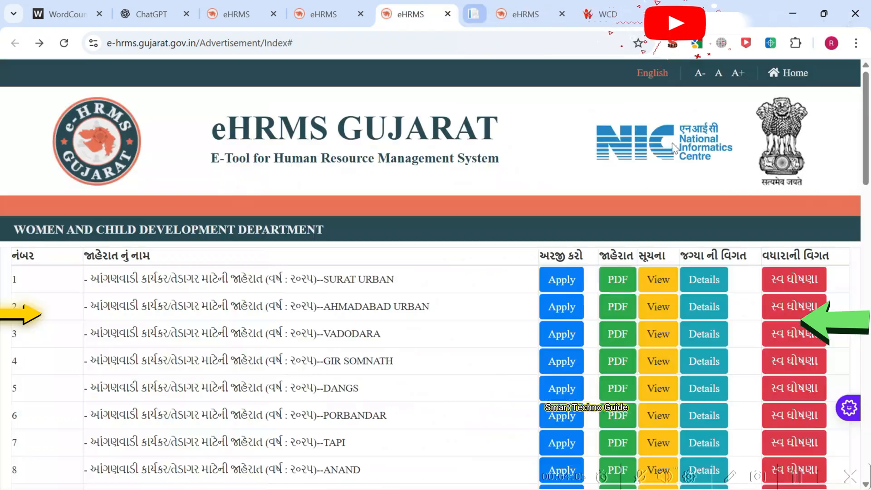
Step: Close the duplicate list, No Permission and ViewDetails tabs, back on the eHRMS advertisement list
left_click(509, 14)
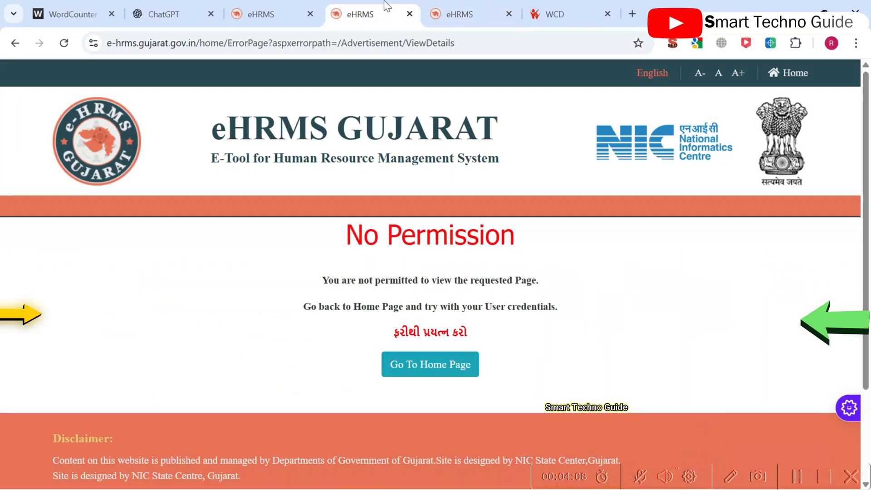
left_click(442, 2)
left_click(383, 2)
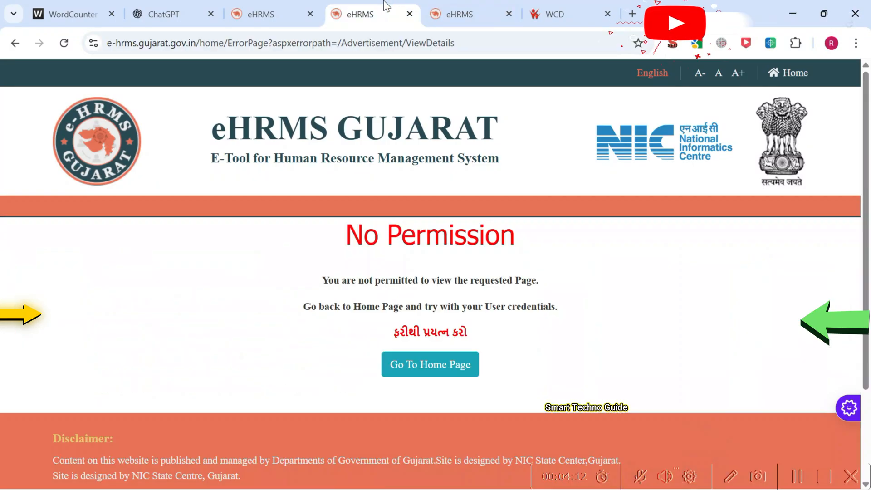
key("ctrl+w")
left_click(290, 2)
key("ctrl+w")
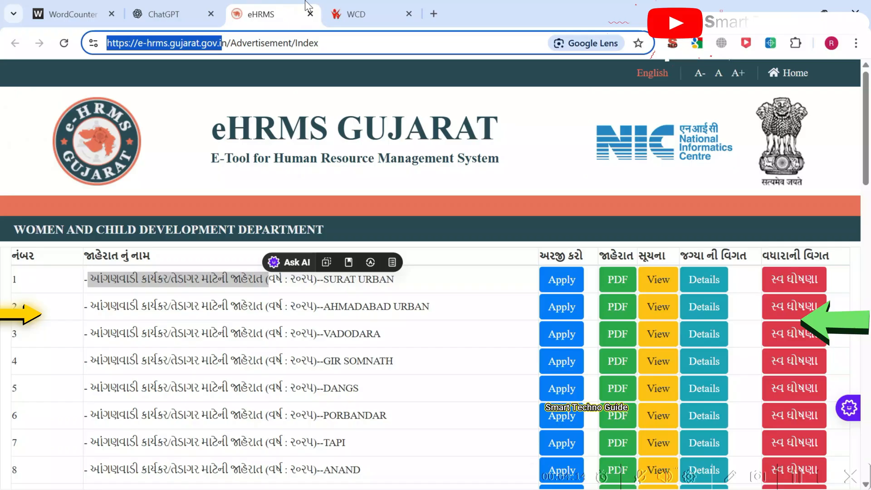
left_click(363, 1)
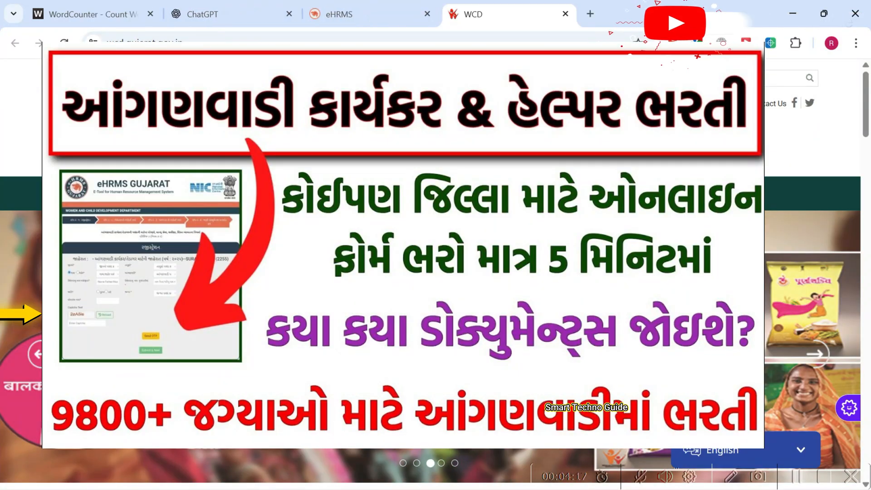
left_click(408, 19)
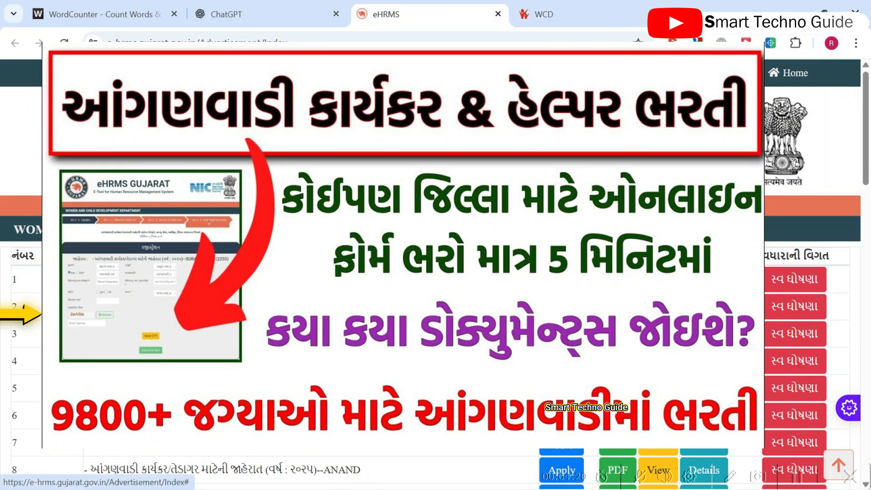
Step: Scroll to advertisement 41 and start its application
scroll(435, 272, "down", 20)
scroll(608, 254, "up", 7)
scroll(608, 254, "down", 7)
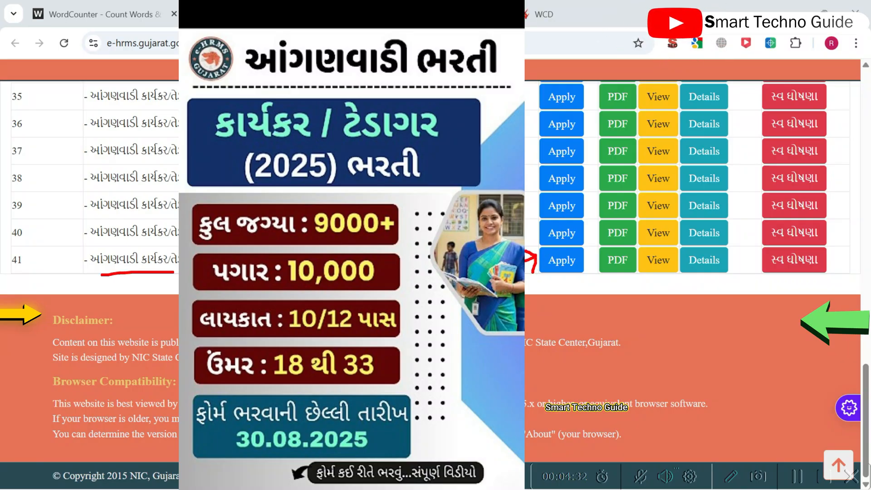
left_click(561, 271)
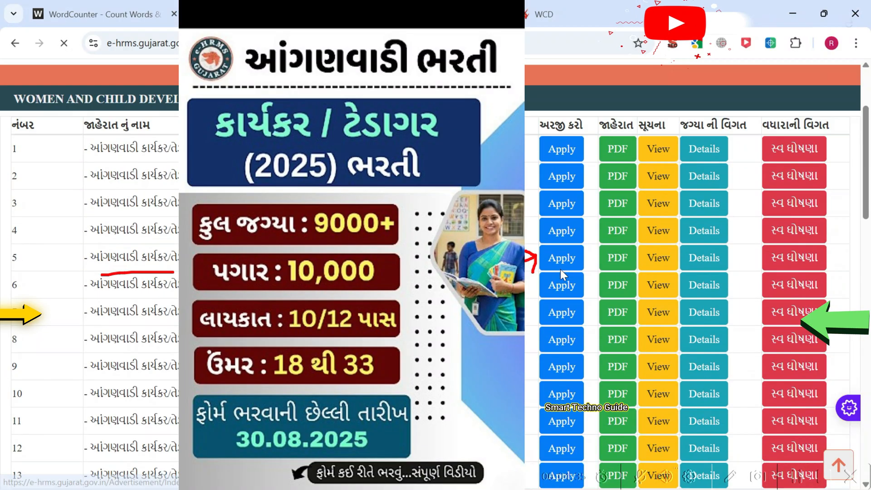
scroll(562, 270, "down", 4)
scroll(561, 271, "up", 3)
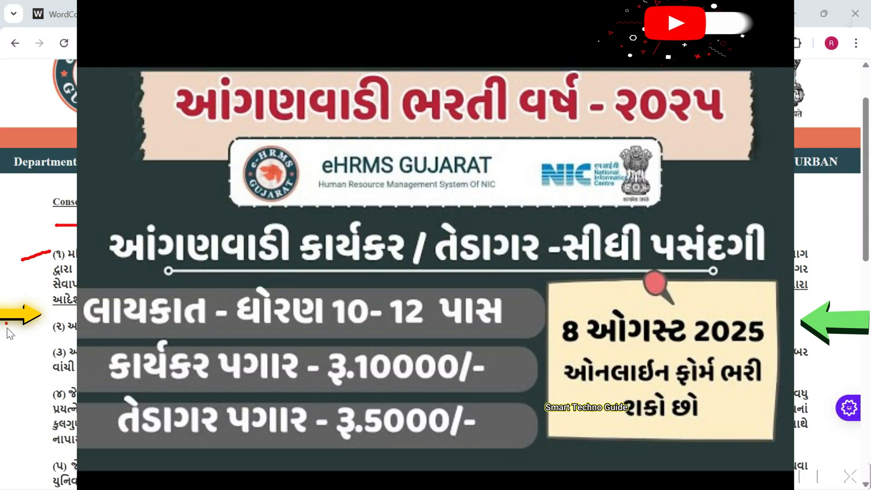
Step: Read the consent items, including (9) and (10), and accept the terms
left_click_drag(20, 341, 51, 334)
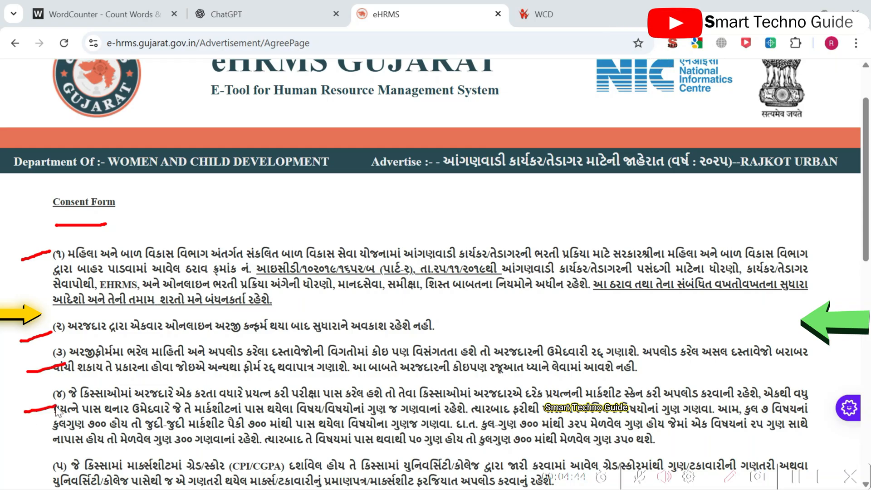
scroll(622, 359, "down", 10)
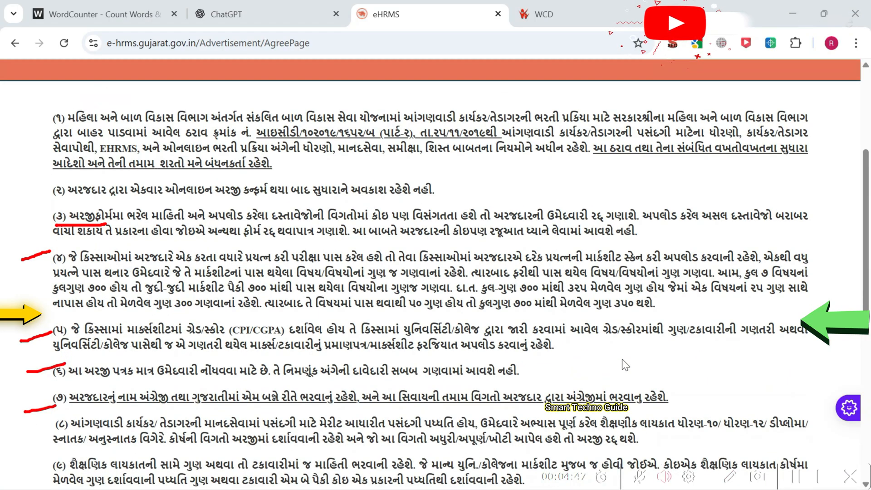
scroll(99, 282, "up", 2)
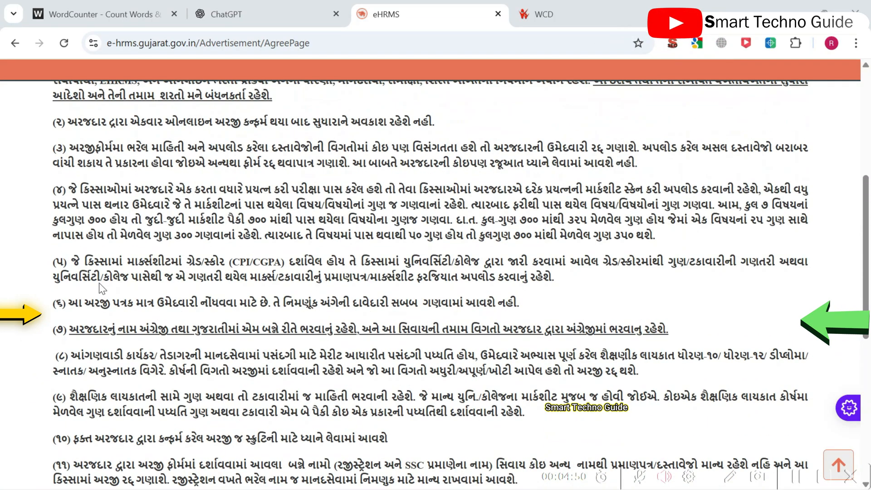
scroll(382, 282, "down", 2)
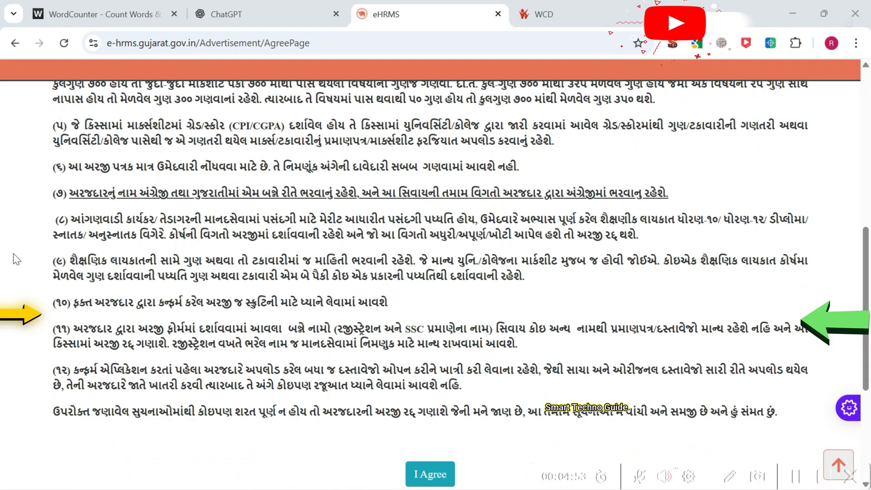
left_click_drag(72, 260, 461, 309)
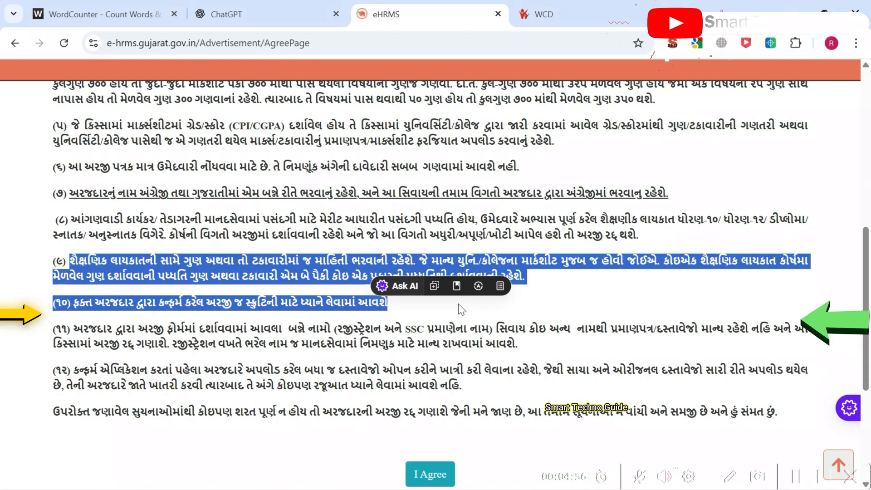
left_click(252, 324)
scroll(290, 247, "up", 10)
scroll(290, 247, "down", 10)
scroll(290, 247, "up", 3)
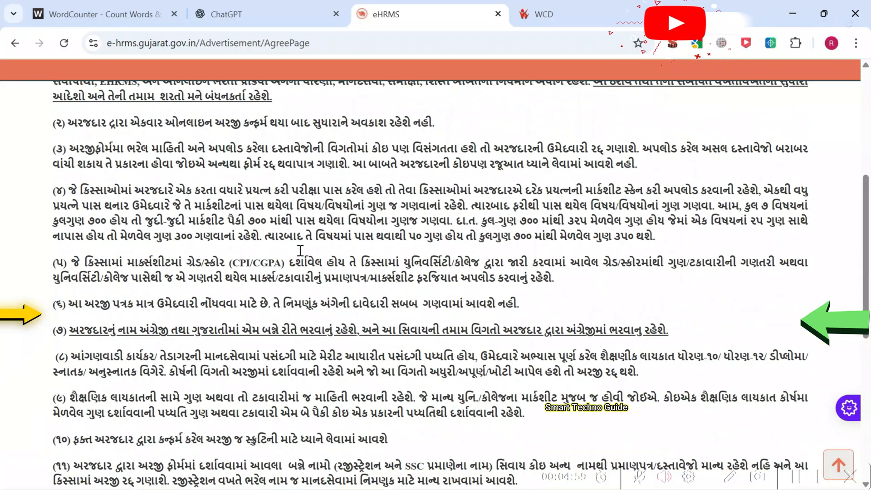
scroll(300, 250, "up", 5)
scroll(302, 253, "down", 10)
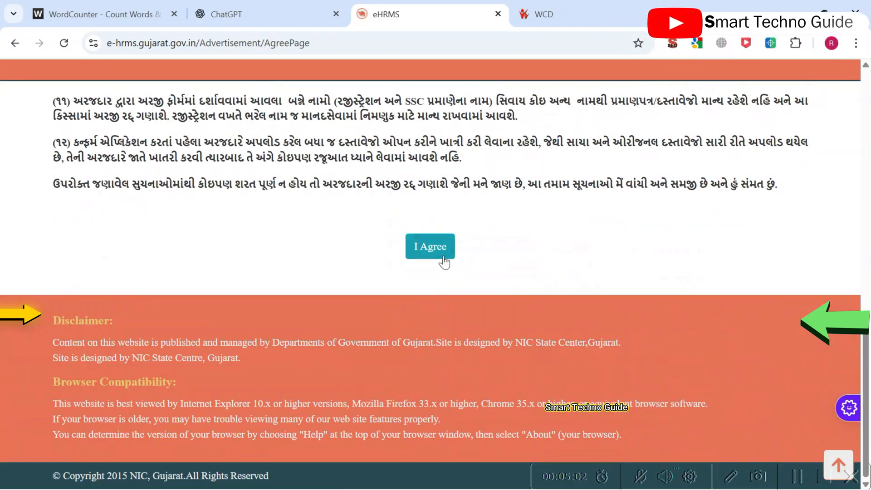
left_click(444, 257)
Step: Go back to the list, apply for RAJKOT URBAN instead, and agree to its terms
scroll(412, 263, "down", 7)
scroll(413, 265, "up", 4)
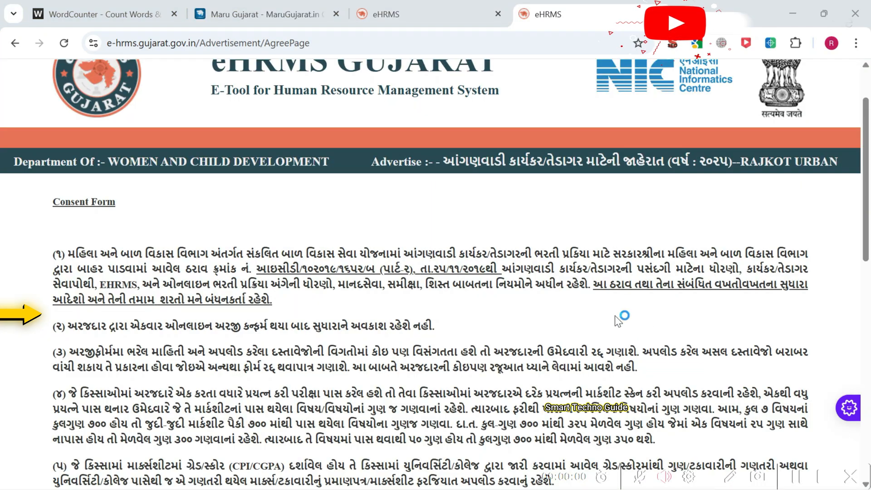
scroll(159, 111, "down", 10)
scroll(343, 219, "up", 10)
scroll(343, 219, "down", 10)
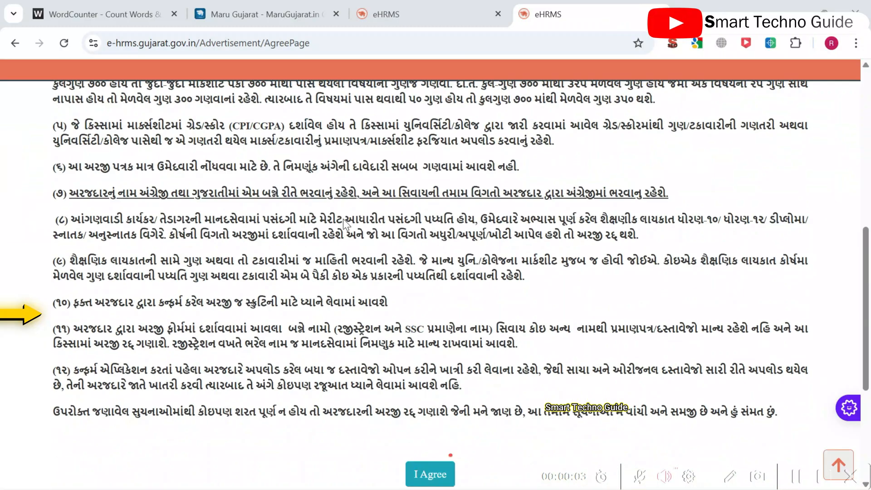
left_click(426, 249)
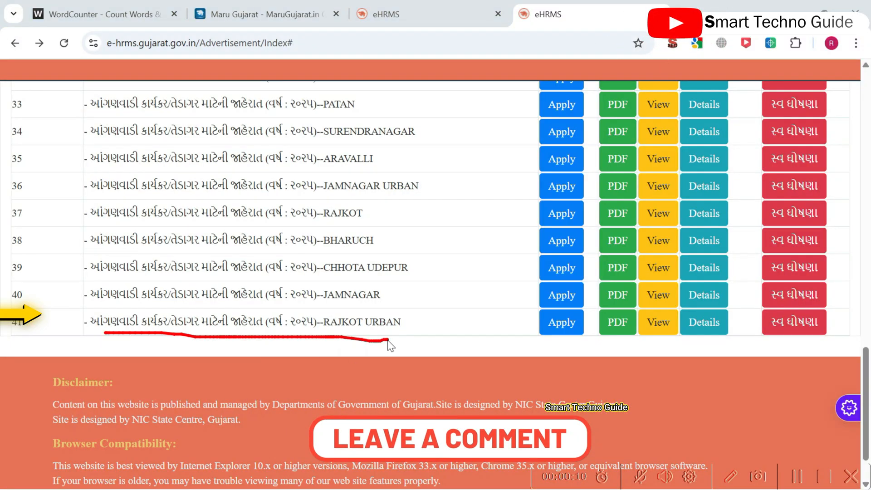
left_click_drag(559, 332, 546, 350)
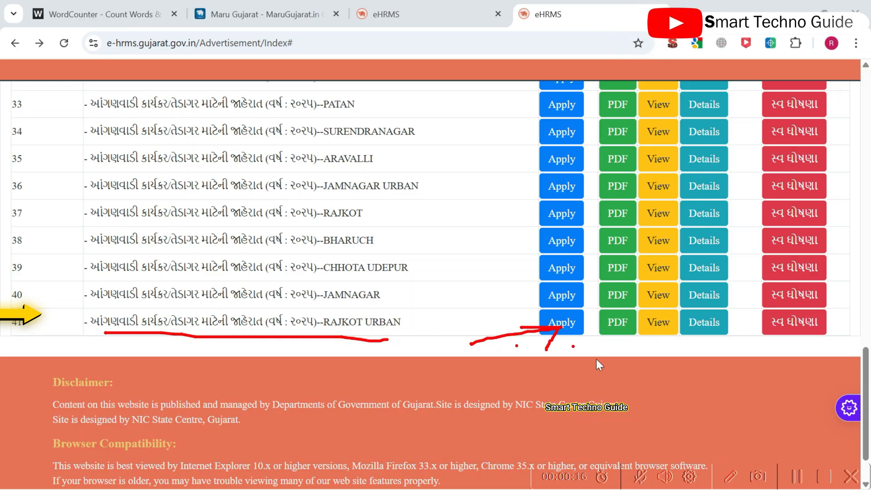
left_click(565, 326)
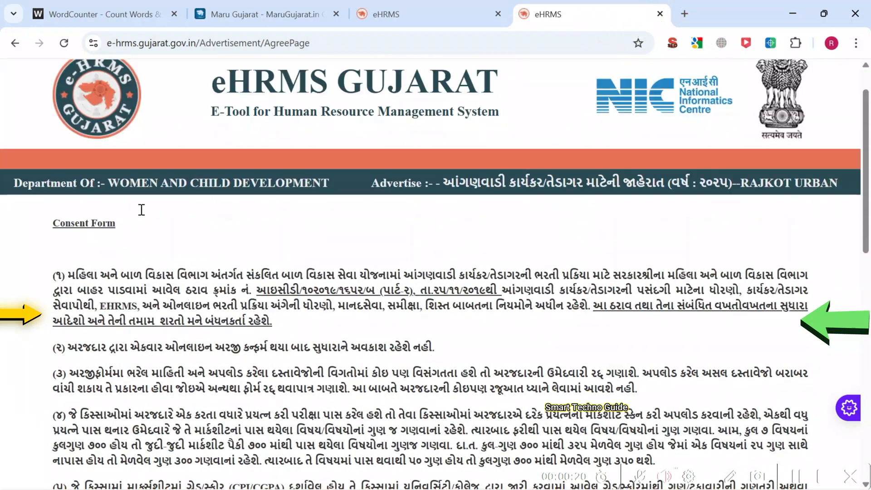
scroll(363, 280, "down", 10)
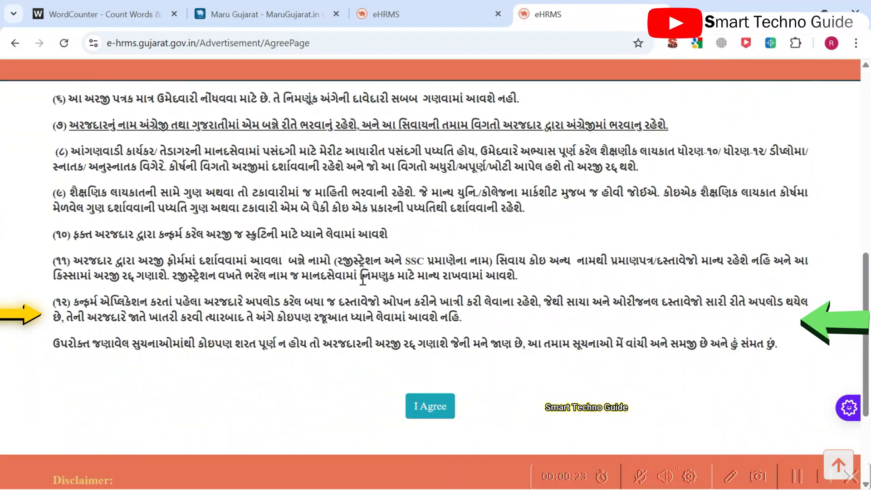
scroll(363, 280, "down", 3)
left_click(430, 271)
scroll(427, 291, "down", 3)
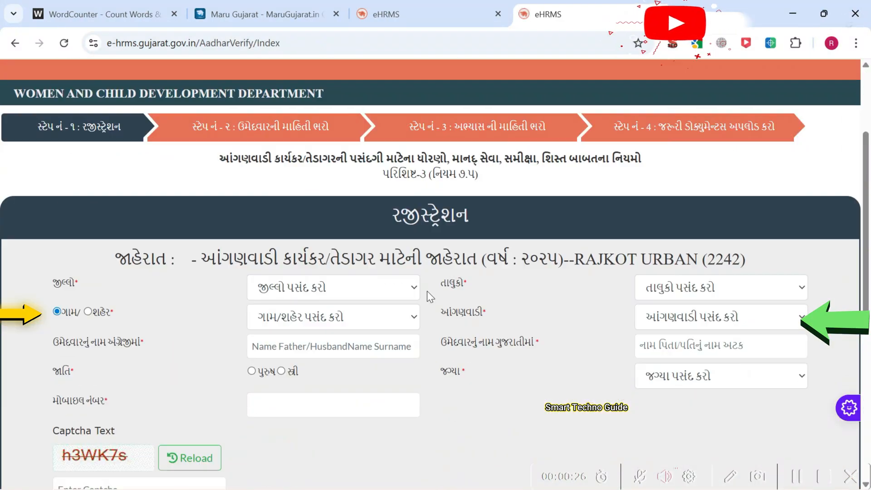
scroll(439, 293, "down", 3)
scroll(499, 291, "up", 3)
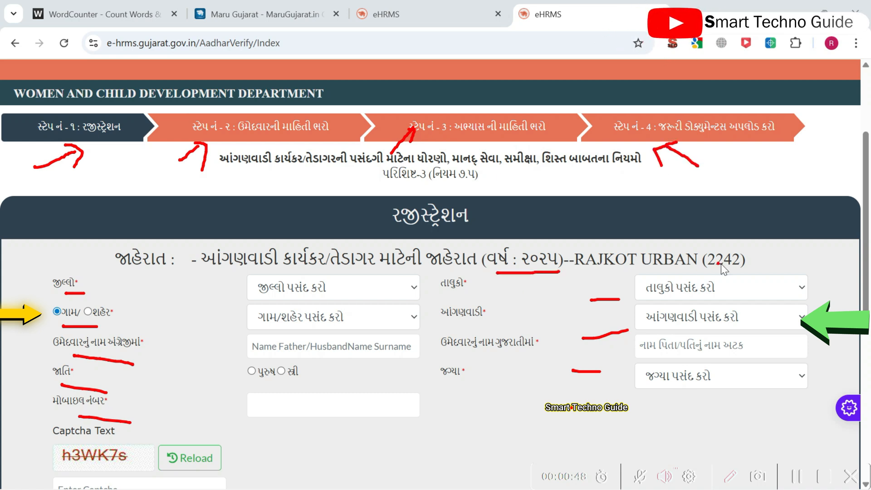
left_click_drag(236, 275, 400, 273)
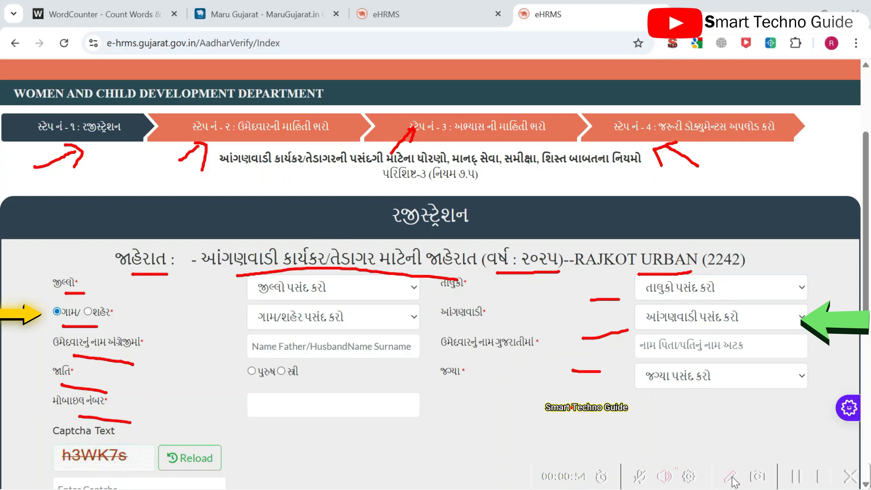
scroll(559, 255, "down", 3)
scroll(559, 255, "up", 6)
Step: Select district રાજકોટ શહેરી and taluka રાજકોટ શહેર (463)
scroll(311, 292, "down", 3)
left_click(311, 293)
left_click(324, 333)
left_click(309, 294)
left_click(300, 331)
left_click(742, 295)
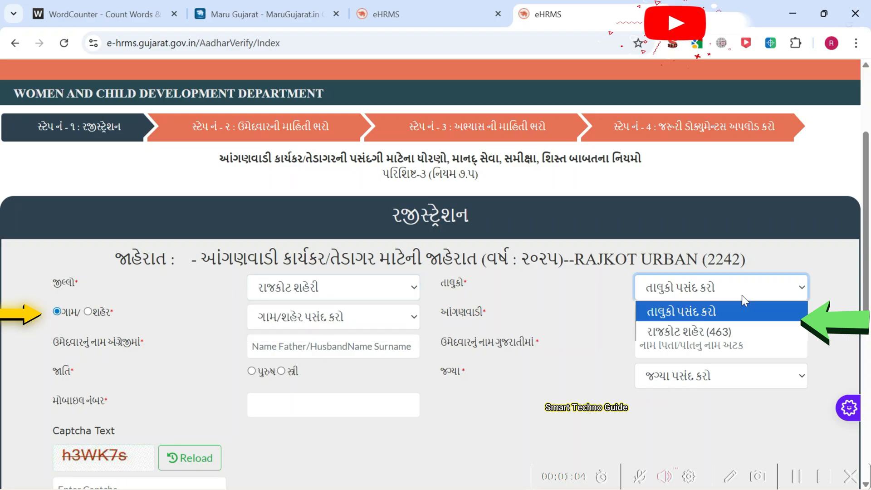
left_click(727, 333)
Step: Mark the location as city, then choose Rajkot (M Corp.) - Ward No.3 and TOPKHANA anganwadi
left_click(271, 320)
left_click(271, 320)
left_click(88, 311)
left_click(342, 323)
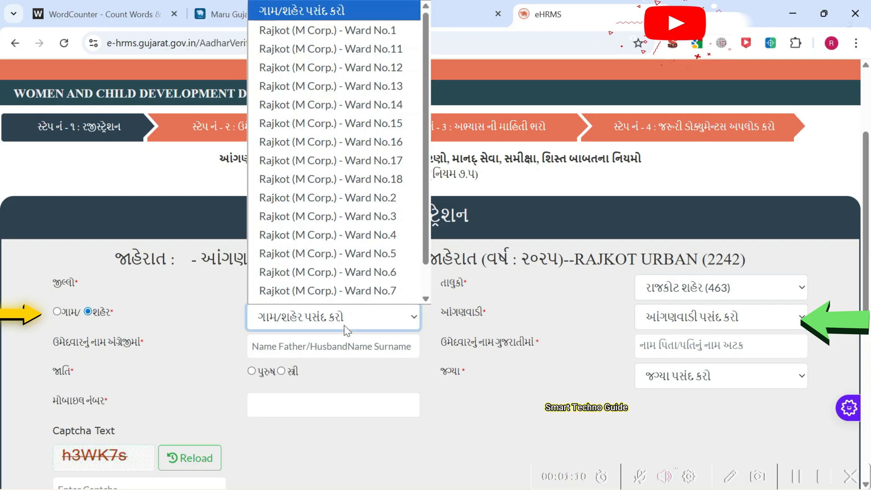
left_click(394, 216)
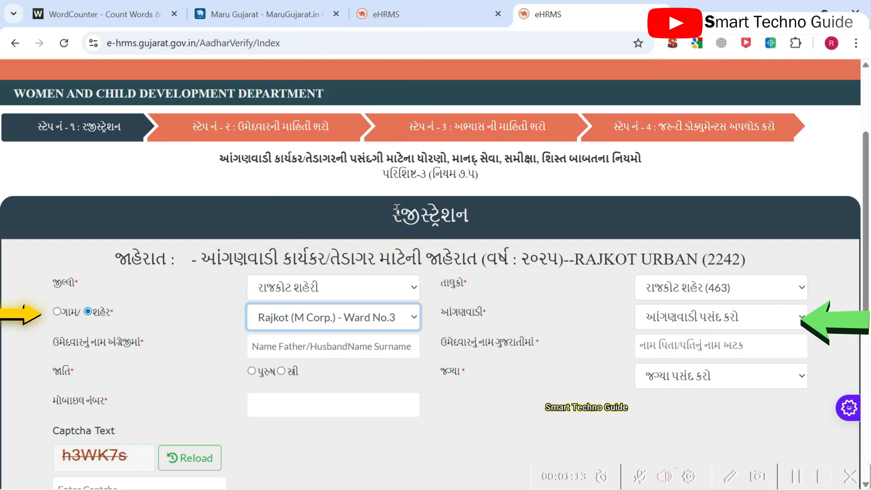
left_click(698, 320)
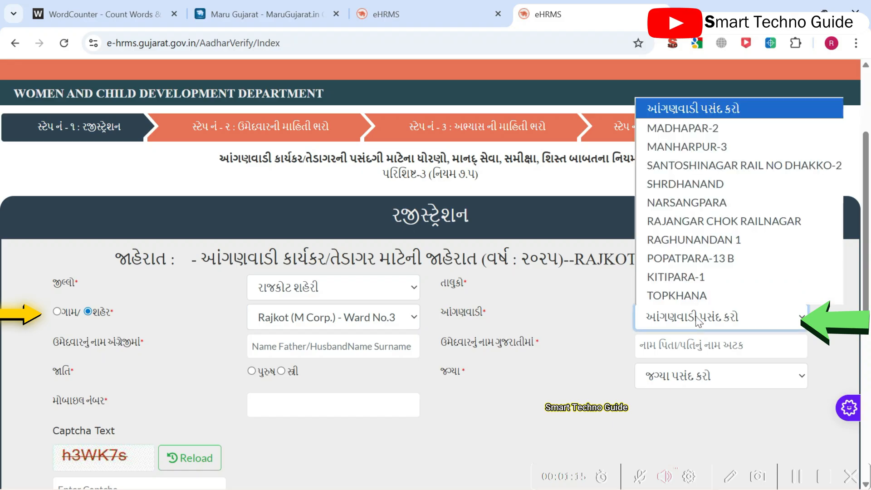
left_click(717, 293)
Step: Select female as the gender and આંગણવાડી કાર્યકર as the post
scroll(580, 283, "down", 1)
left_click(249, 279)
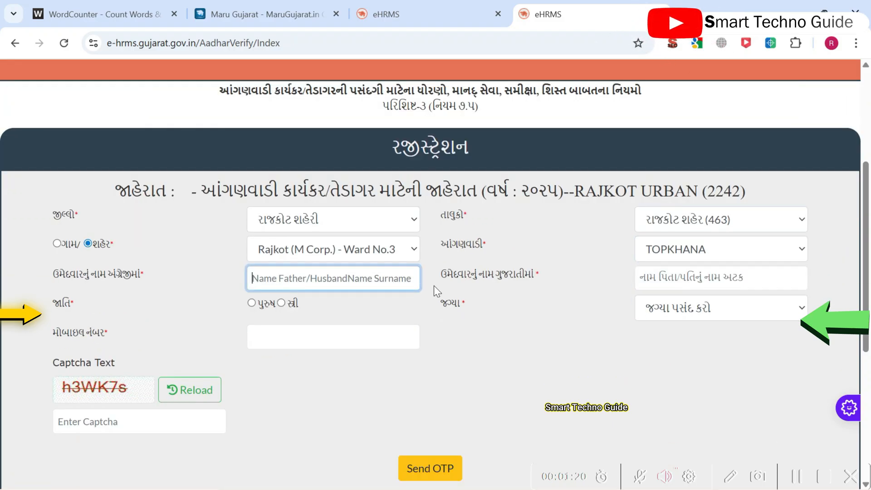
left_click_drag(78, 275, 133, 274)
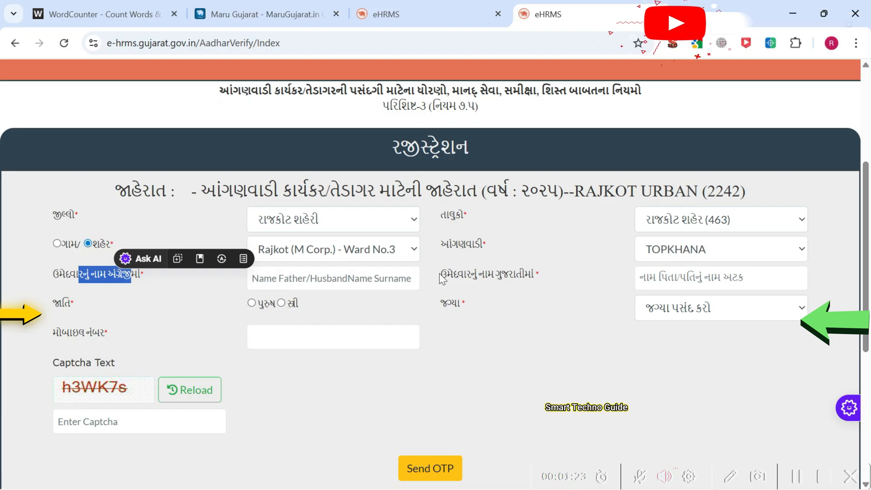
left_click_drag(441, 276, 539, 277)
left_click(598, 301)
left_click(282, 303)
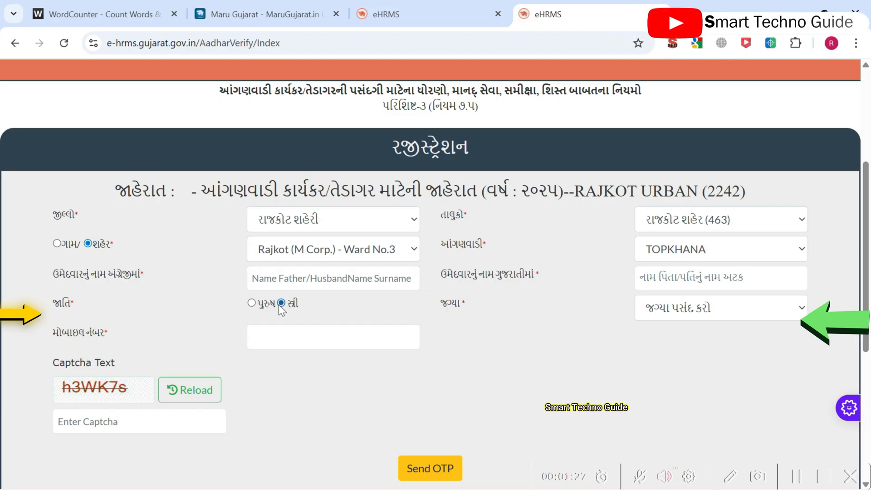
left_click(687, 312)
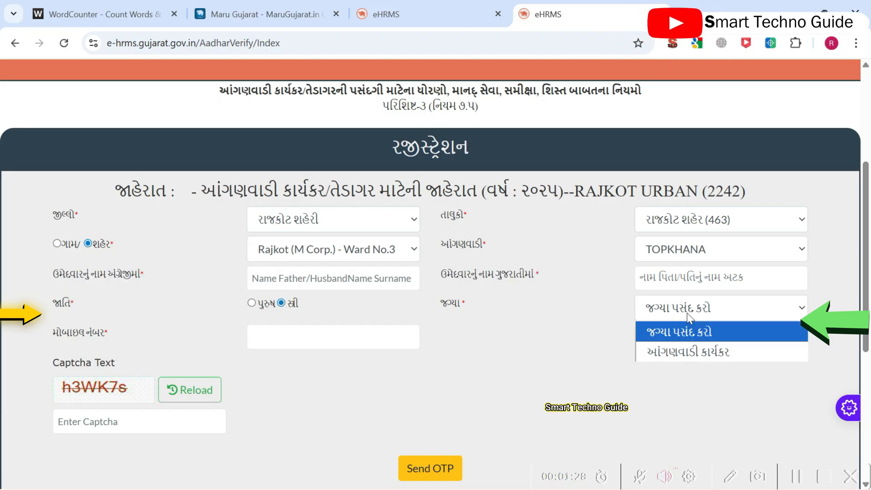
left_click(696, 356)
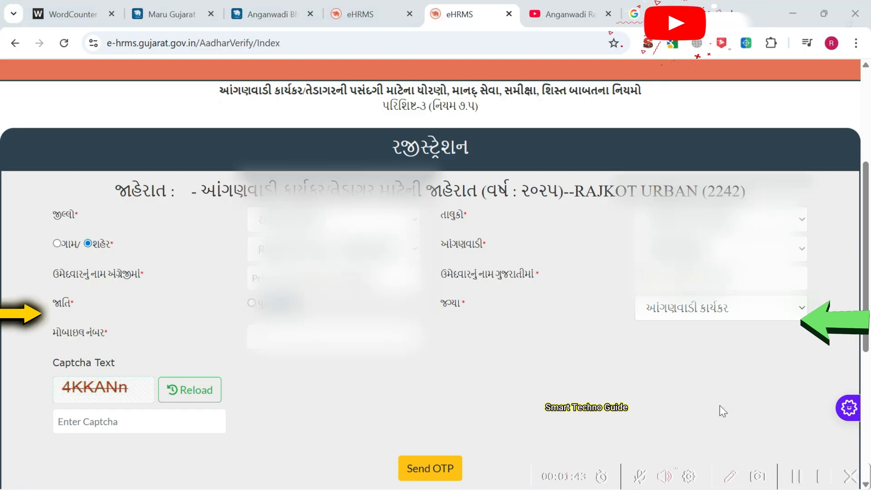
Step: Enter the candidate's name in English and Gujarati and the mobile number, and reload the captcha
left_click_drag(623, 309, 621, 348)
left_click_drag(322, 381, 355, 346)
left_click_drag(72, 288, 163, 282)
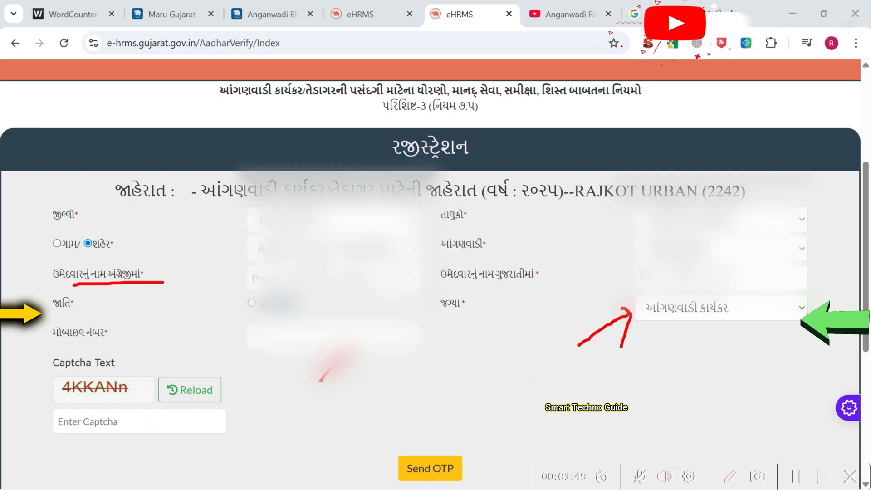
left_click_drag(659, 294, 713, 294)
left_click_drag(570, 268, 572, 306)
left_click_drag(594, 271, 595, 270)
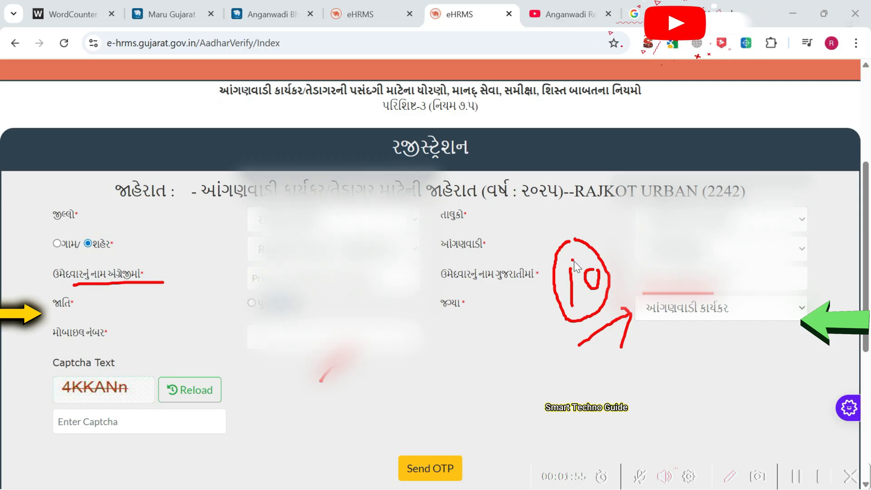
left_click(732, 477)
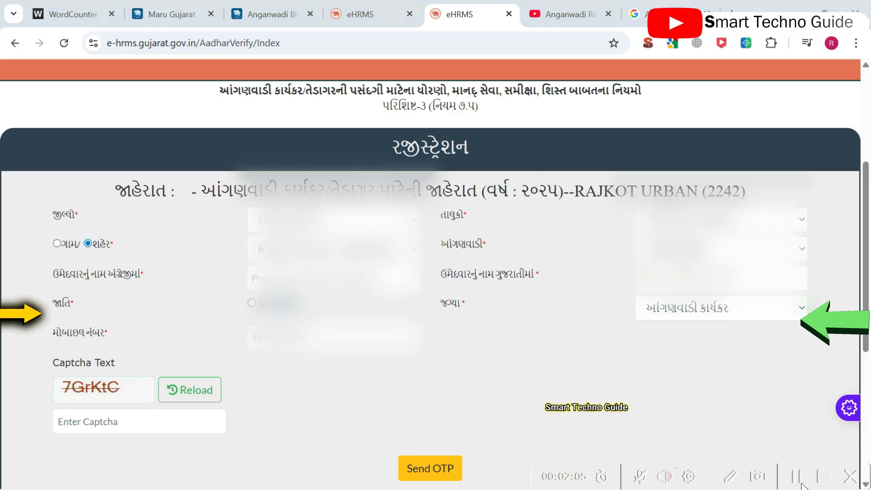
Step: Enter captcha 7GrKtC, correcting the last letter to uppercase C
left_click(125, 424)
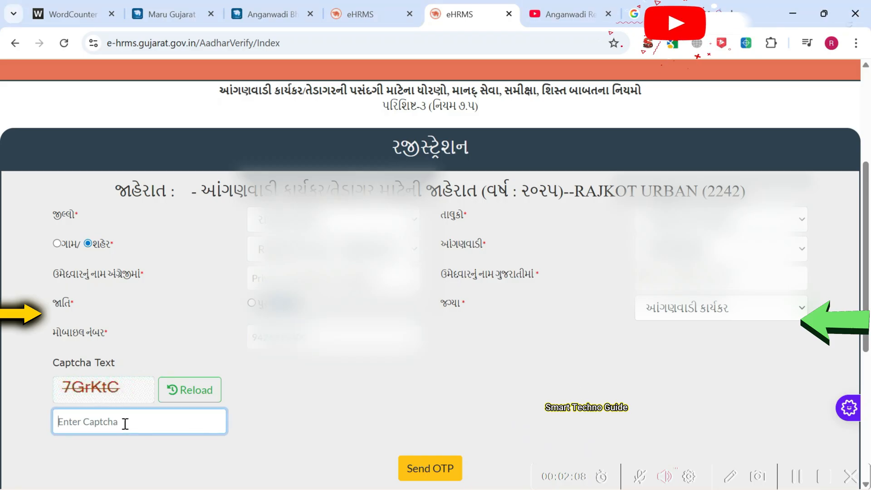
left_click(96, 389)
left_click(83, 426)
type("7GrKtc")
left_click(270, 407)
scroll(105, 375, "down", 2)
left_click(108, 358)
key("BackSpace")
type("C")
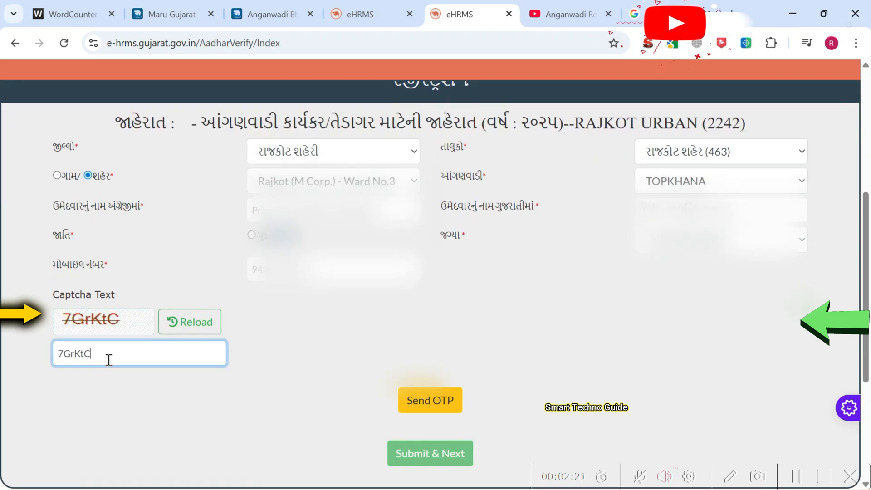
left_click(730, 477)
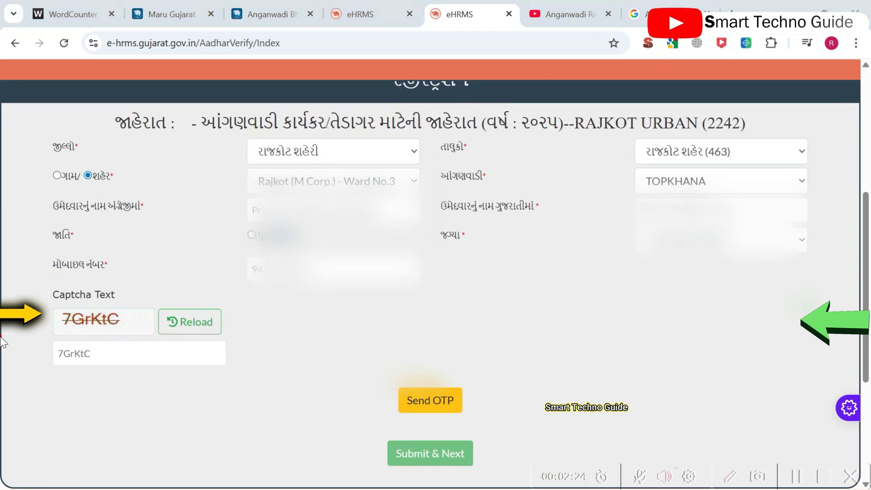
left_click_drag(69, 332, 82, 328)
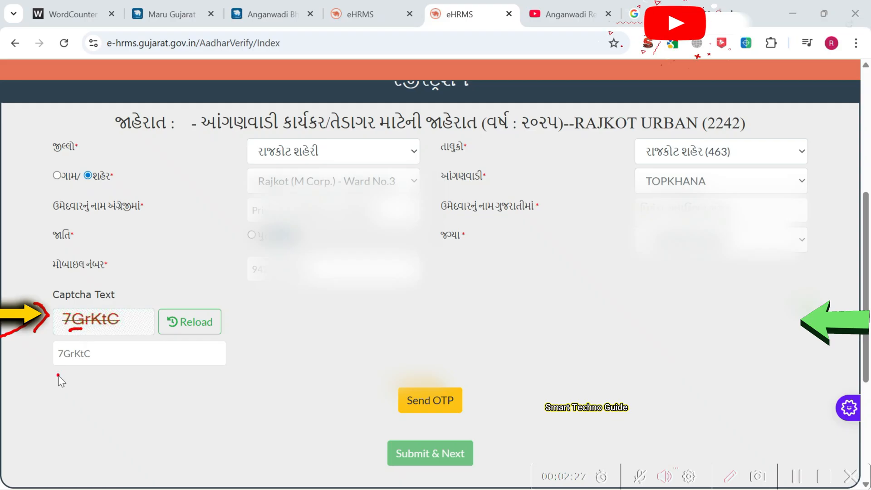
left_click_drag(57, 375, 71, 370)
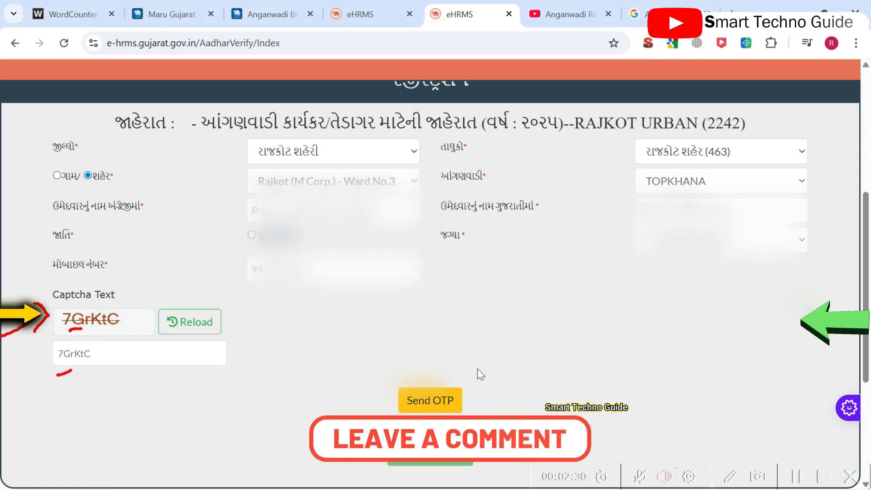
Step: Send a one-time password to the entered mobile number
left_click_drag(385, 331, 399, 373)
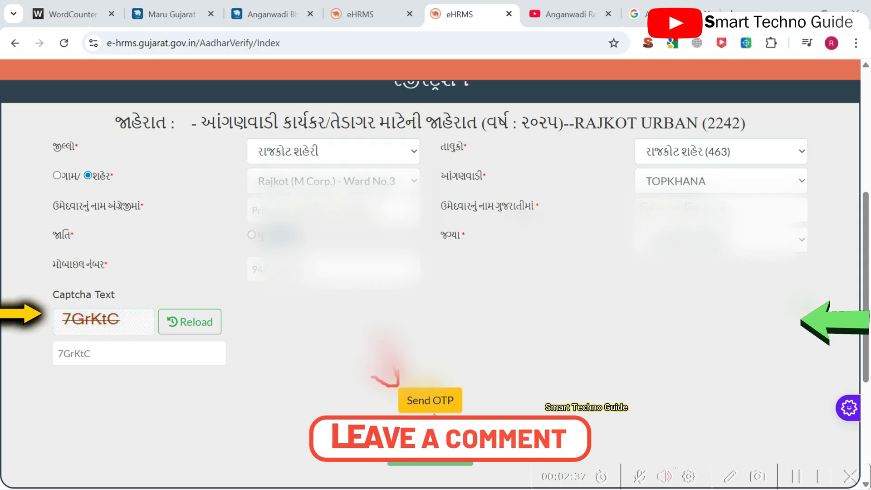
left_click(430, 400)
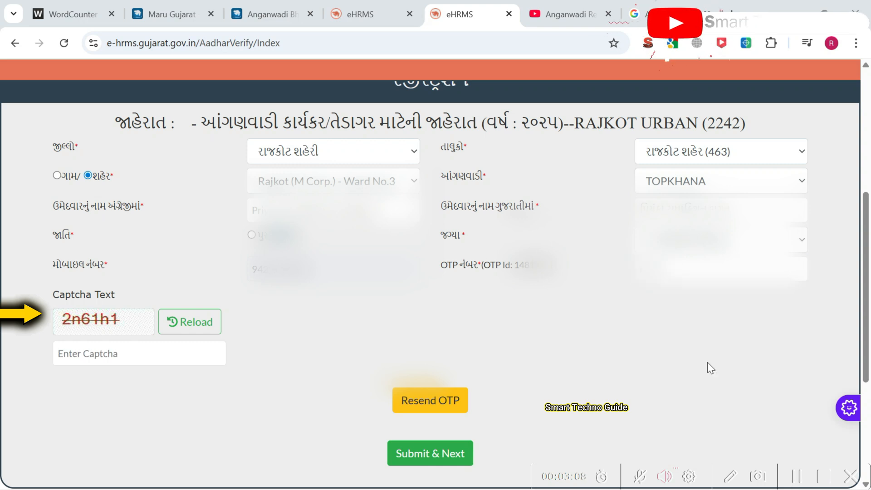
scroll(706, 361, "up", 2)
scroll(688, 358, "down", 2)
Step: Submit the registration with captcha 2n61h1
left_click(437, 457)
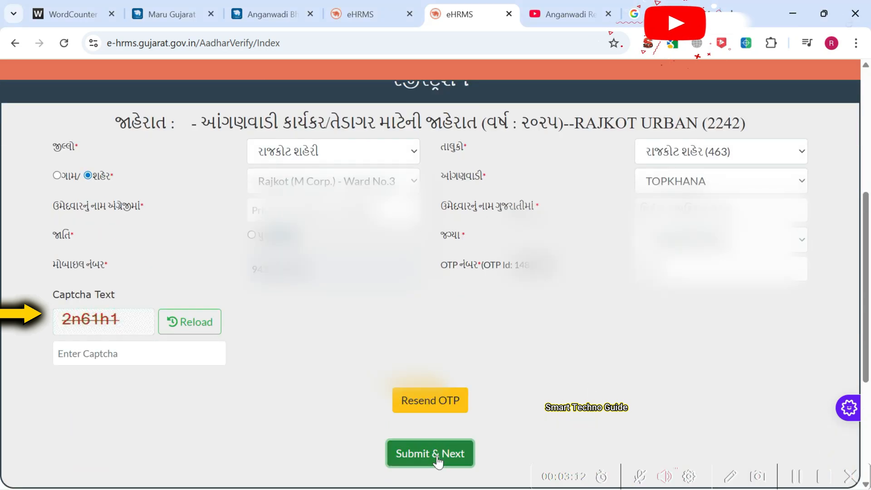
left_click(134, 352)
type("2")
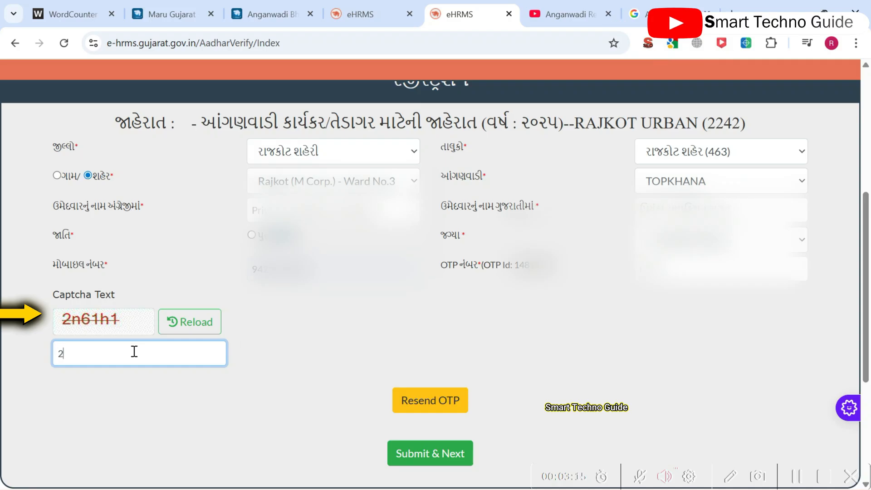
type("n61")
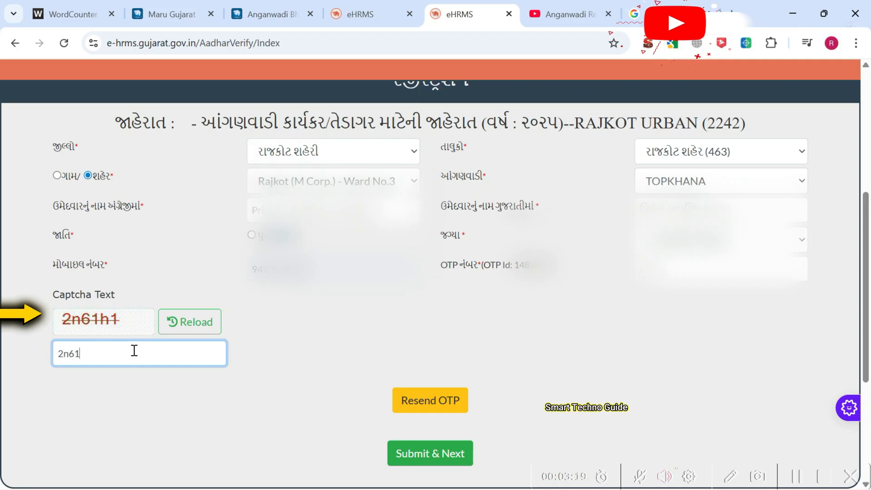
type("h1")
left_click(433, 456)
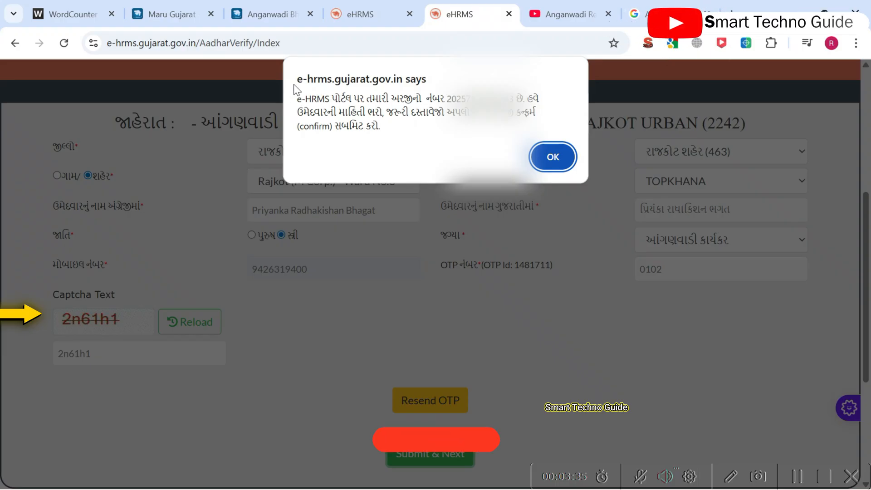
Step: Copy the issued application number into a new browser tab beside eHRMS
double_click(461, 100)
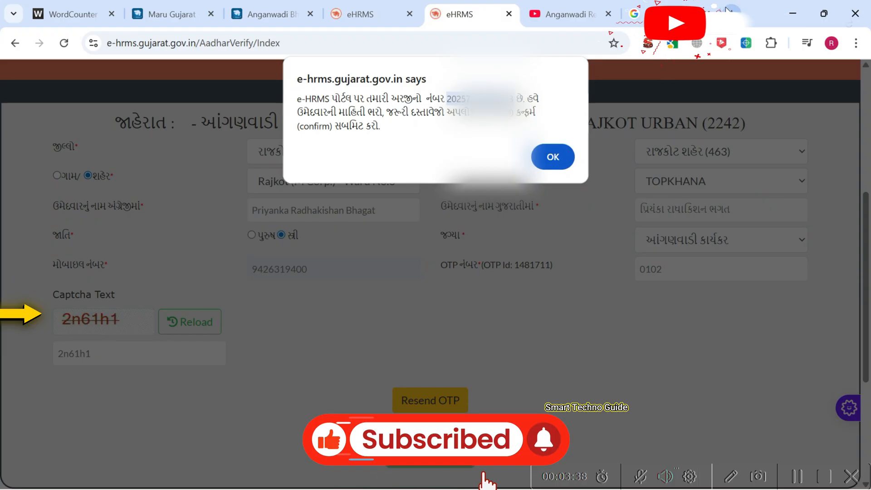
left_click(731, 13)
key("ctrl+v")
left_click_drag(667, 6, 450, 1)
left_click(402, 6)
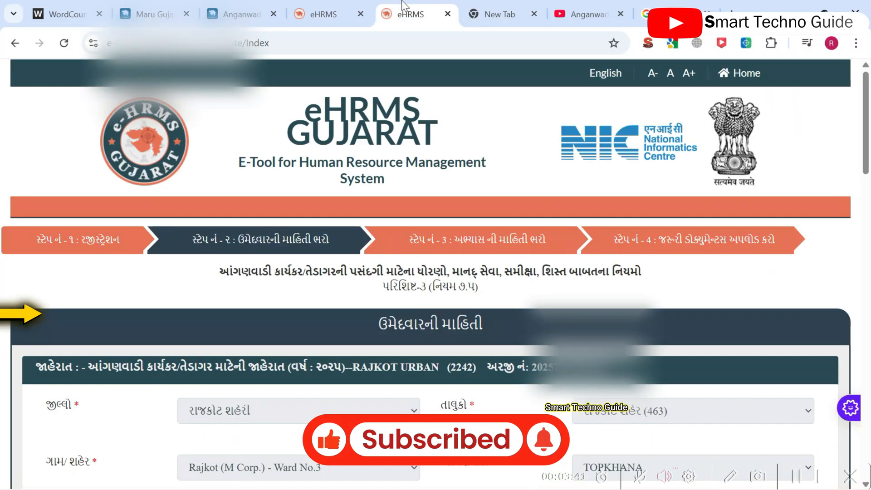
scroll(499, 245, "down", 5)
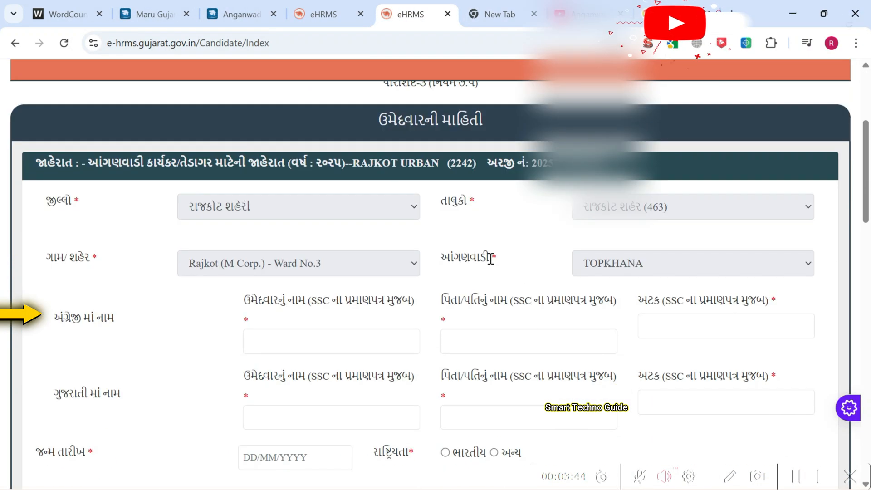
scroll(491, 259, "down", 1)
scroll(494, 261, "up", 2)
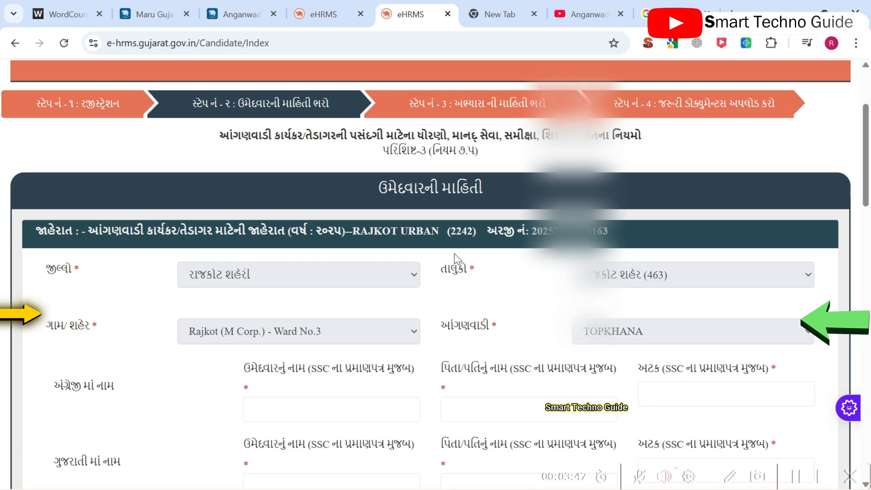
scroll(455, 255, "down", 1)
left_click_drag(539, 165, 580, 164)
scroll(539, 219, "up", 2)
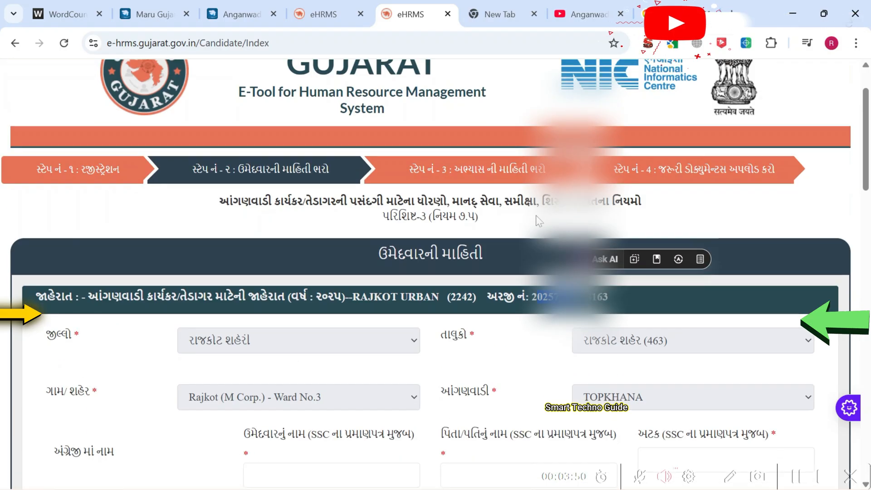
left_click(731, 478)
mouse_move(66, 216)
left_mouse_down()
mouse_move(98, 190)
mouse_move(96, 205)
left_mouse_up()
left_click_drag(214, 186, 212, 202)
left_click_drag(451, 191, 472, 176)
left_click_drag(704, 206, 709, 182)
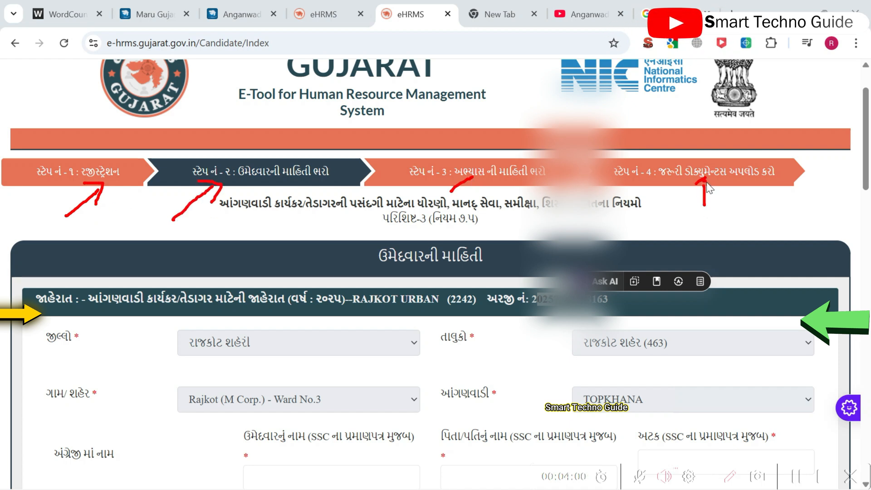
scroll(91, 288, "down", 1)
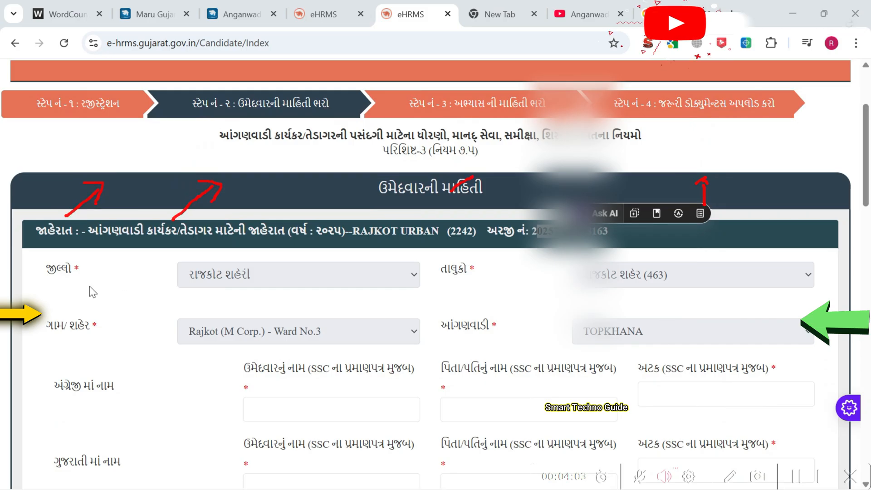
scroll(190, 207, "down", 4)
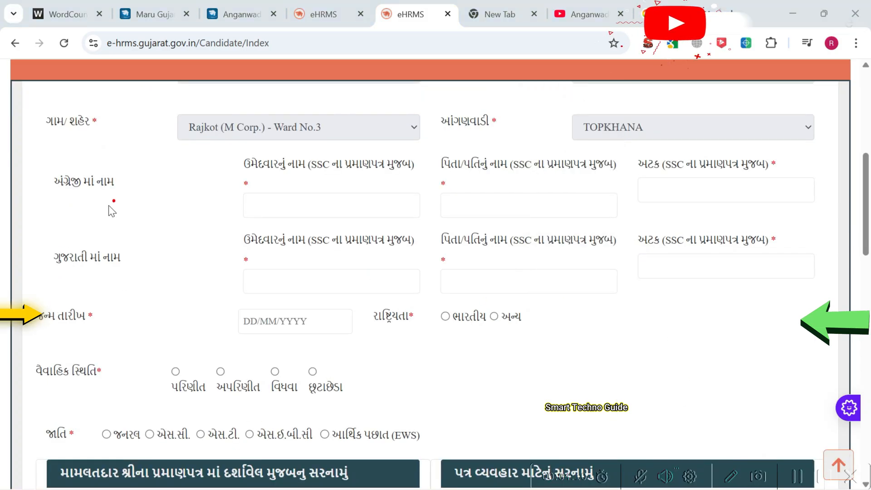
left_click_drag(459, 136, 482, 130)
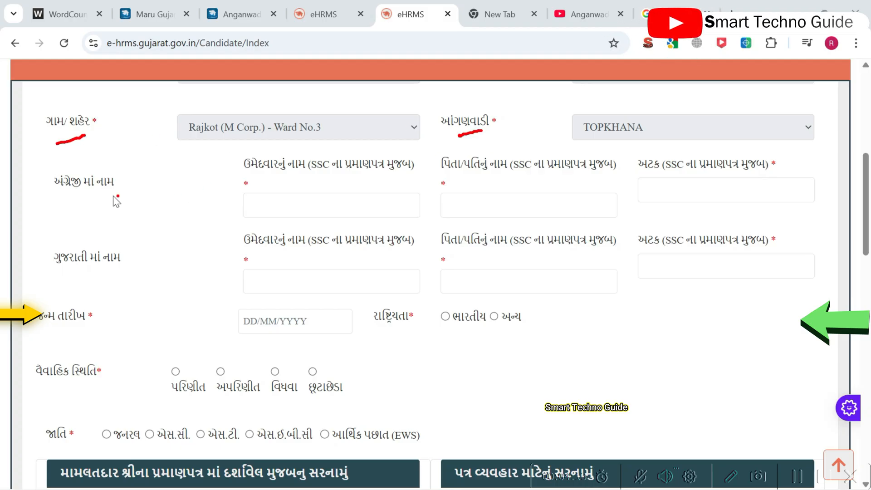
left_click_drag(461, 178, 543, 179)
left_click_drag(642, 177, 705, 180)
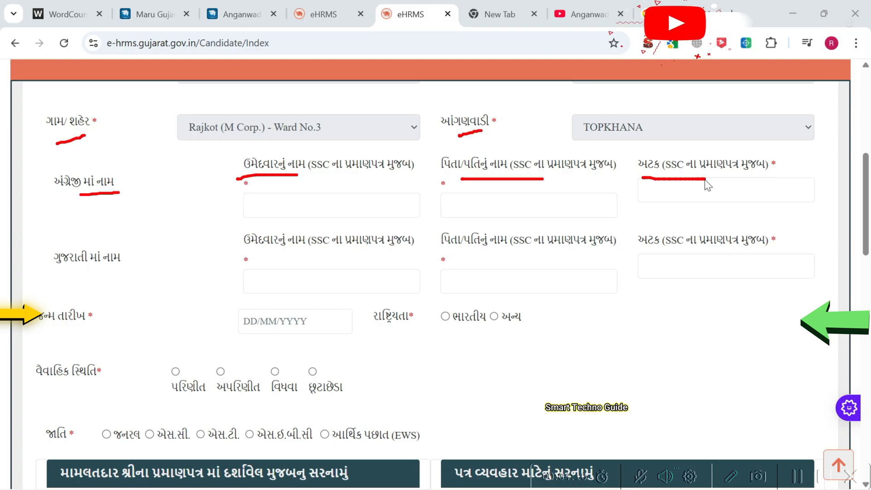
left_click_drag(266, 249, 315, 249)
left_click_drag(480, 256, 489, 257)
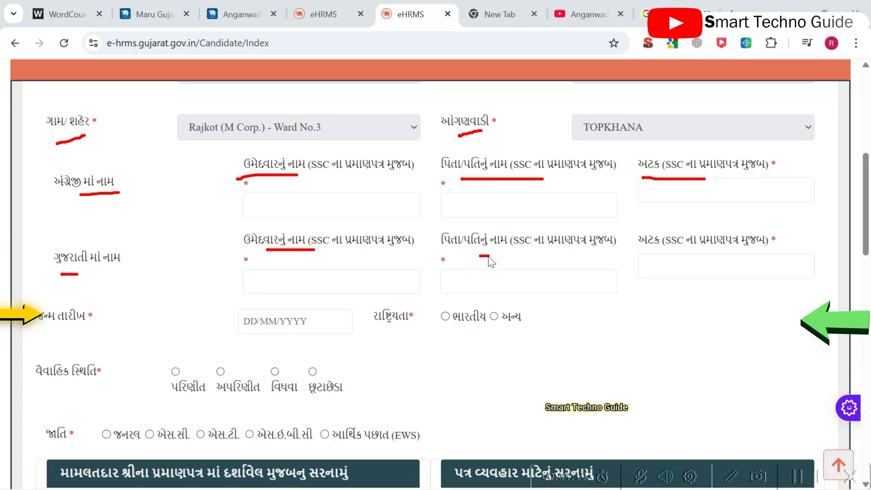
left_click_drag(60, 327, 128, 327)
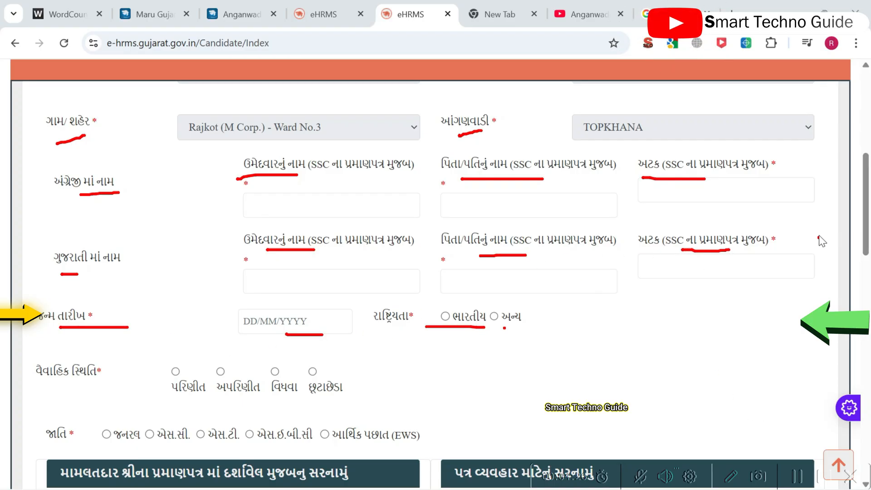
left_click_drag(866, 190, 865, 216)
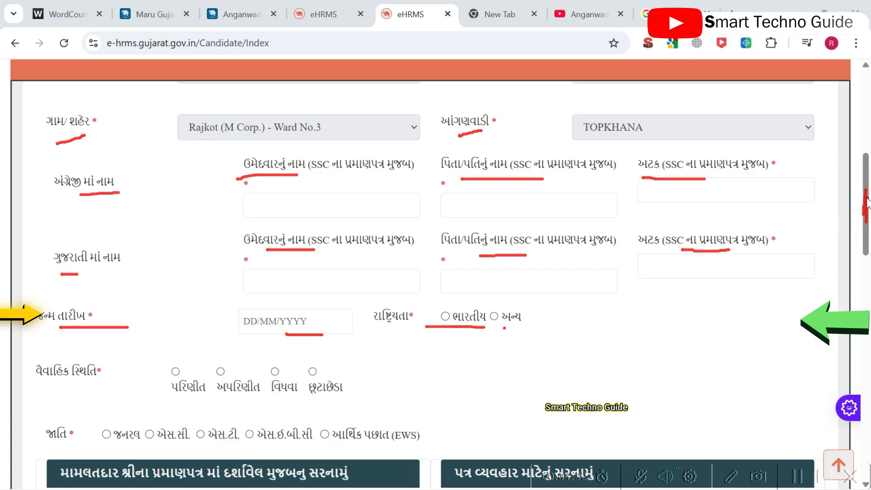
left_click(732, 477)
scroll(673, 262, "down", 4)
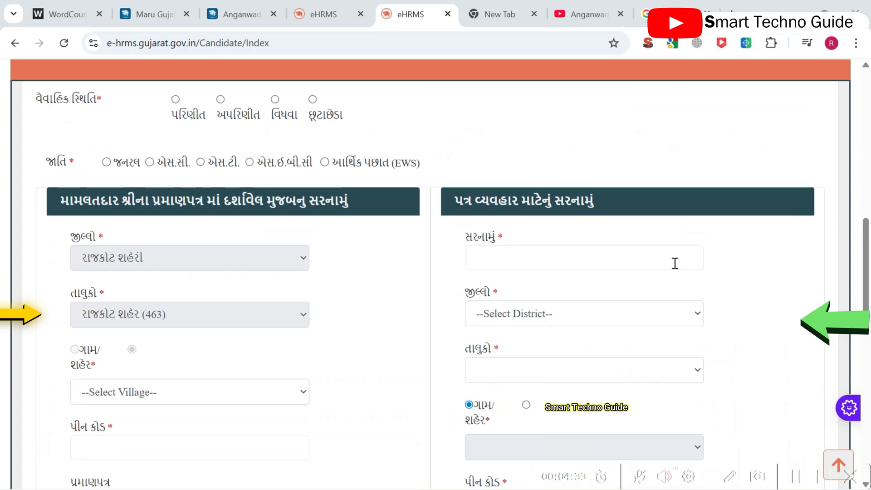
scroll(673, 261, "up", 2)
scroll(675, 263, "down", 1)
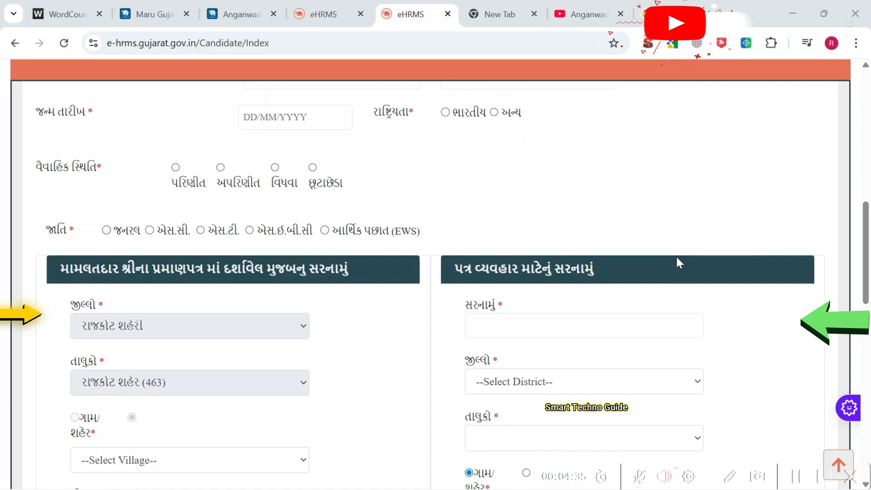
left_click(729, 481)
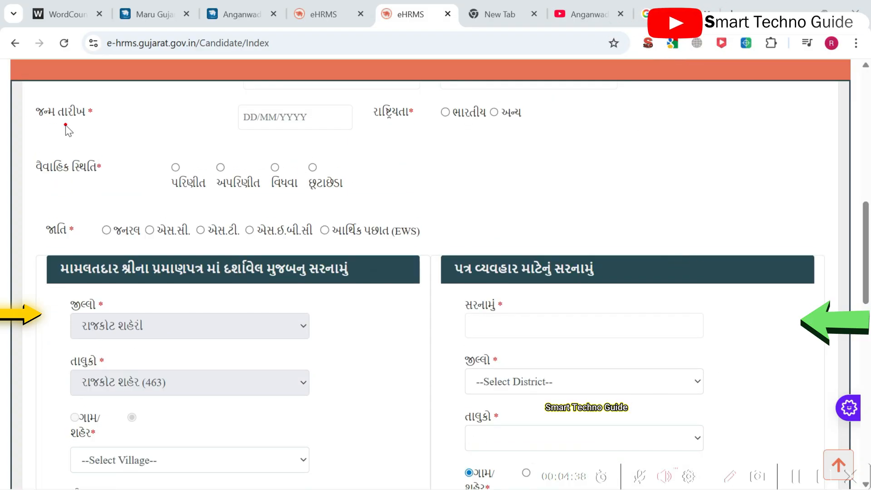
left_click_drag(465, 137, 492, 143)
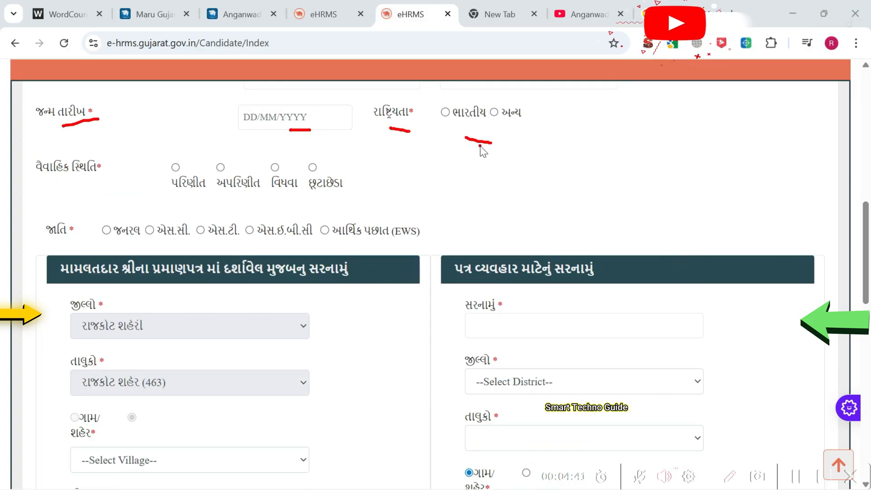
left_click_drag(65, 192, 89, 188)
left_click_drag(154, 176, 176, 168)
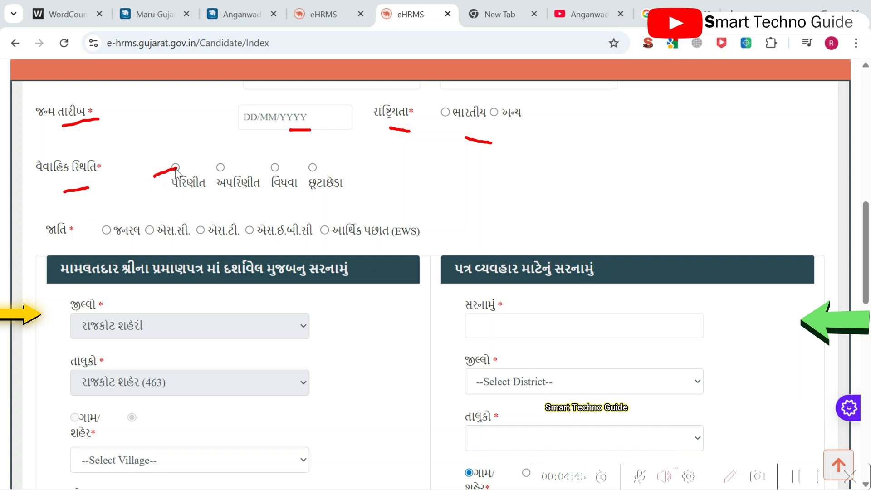
left_click_drag(205, 246, 239, 246)
left_click(254, 247)
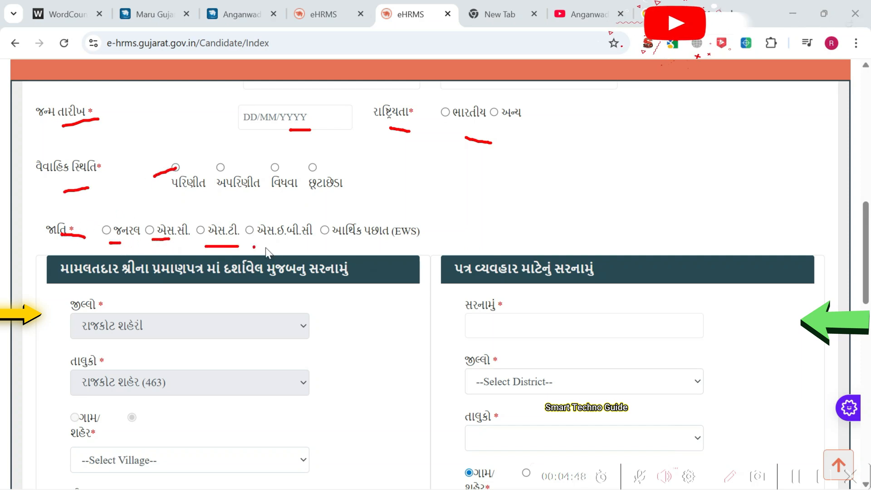
left_click_drag(78, 287, 345, 289)
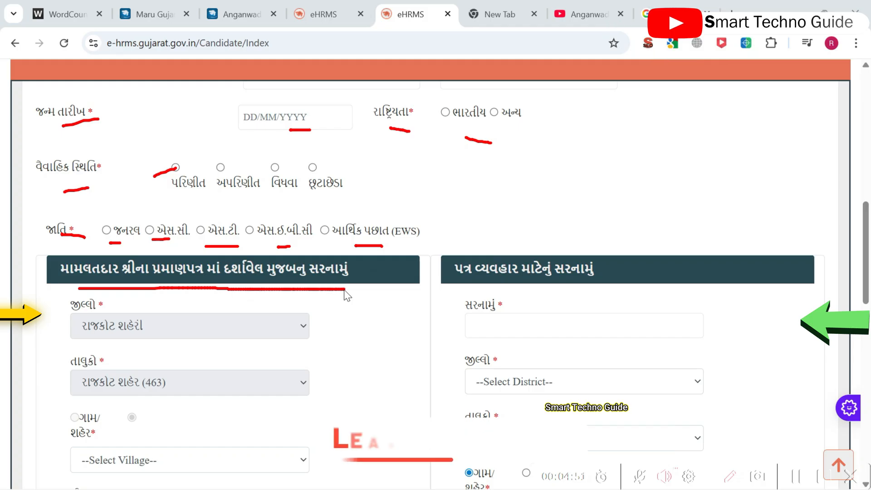
left_click(732, 474)
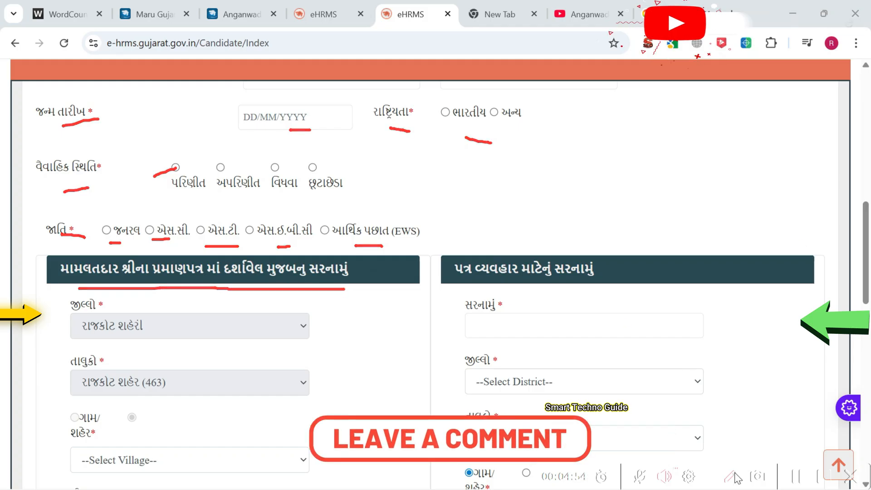
scroll(665, 222, "down", 2)
scroll(675, 220, "down", 1)
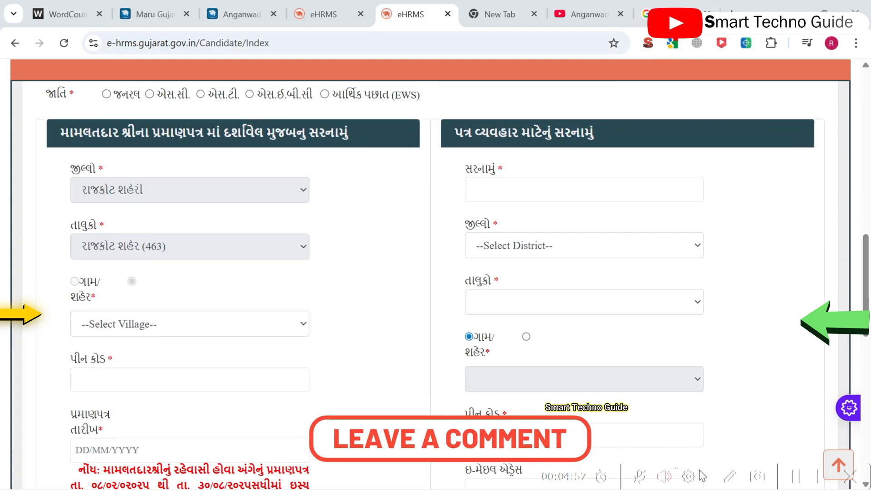
left_click_drag(41, 183, 65, 178)
left_click_drag(56, 175, 59, 200)
left_click_drag(49, 312, 70, 313)
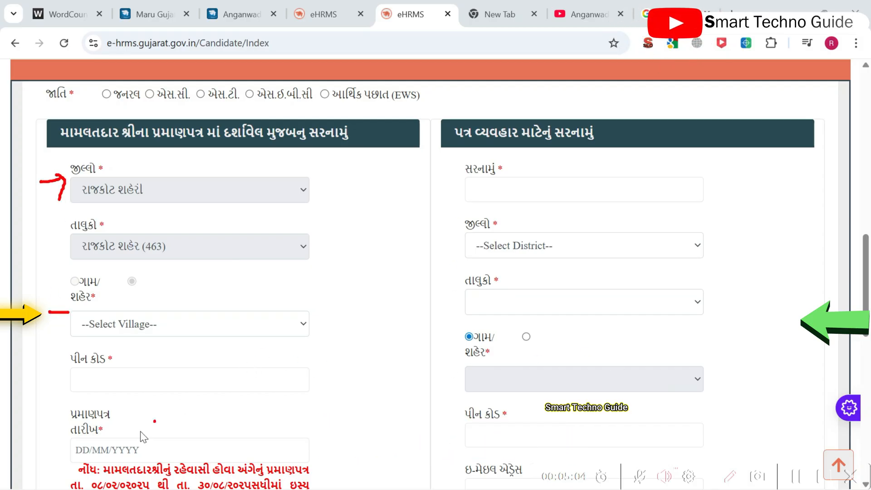
scroll(536, 310, "down", 3)
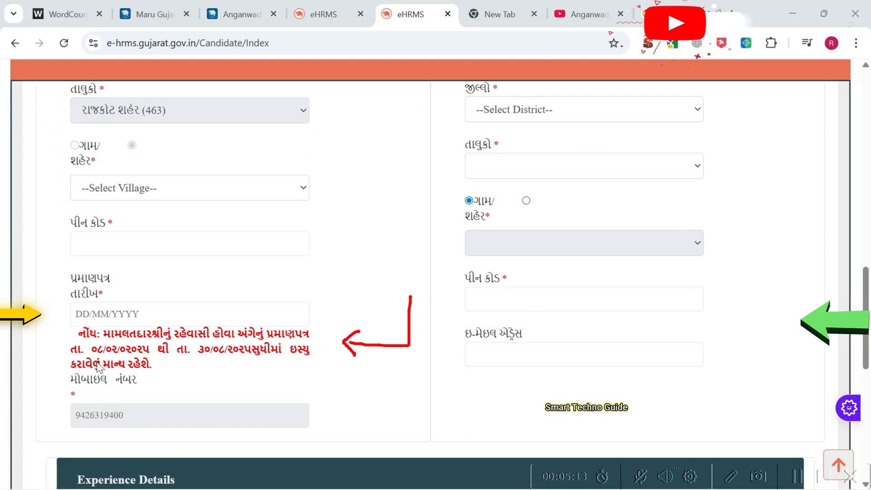
left_click_drag(56, 338, 69, 333)
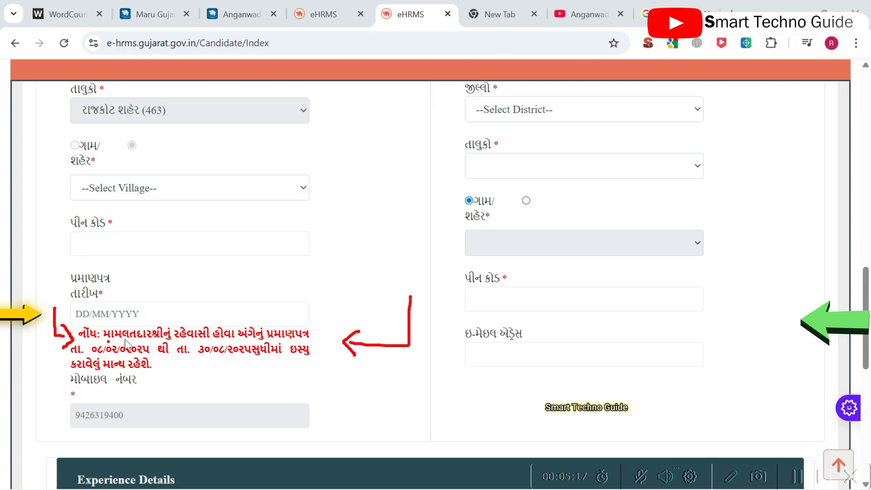
left_click_drag(209, 356, 246, 358)
scroll(508, 301, "up", 3)
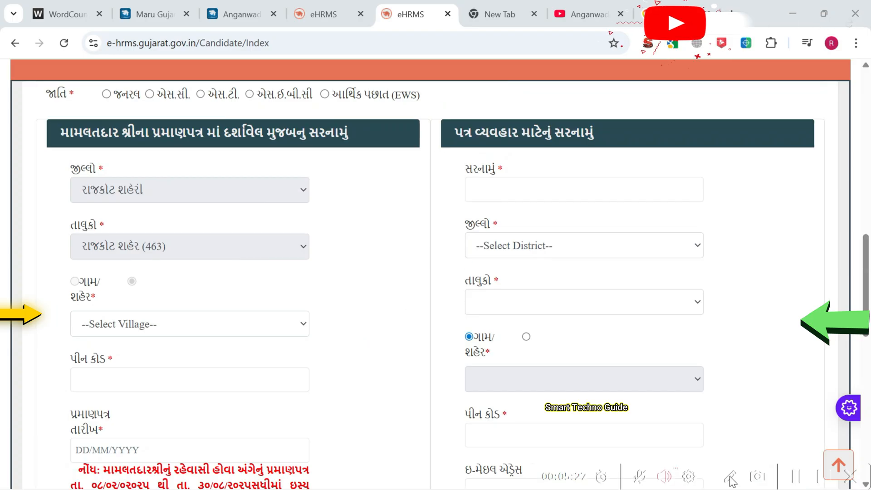
Step: Answer હા to the 10-year helper-experience question in Experience Details
scroll(595, 350, "down", 9)
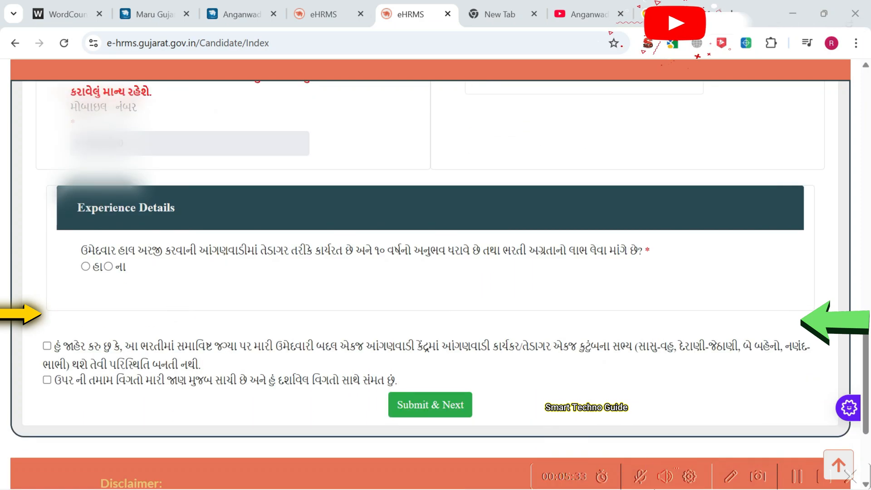
left_click_drag(88, 221, 175, 221)
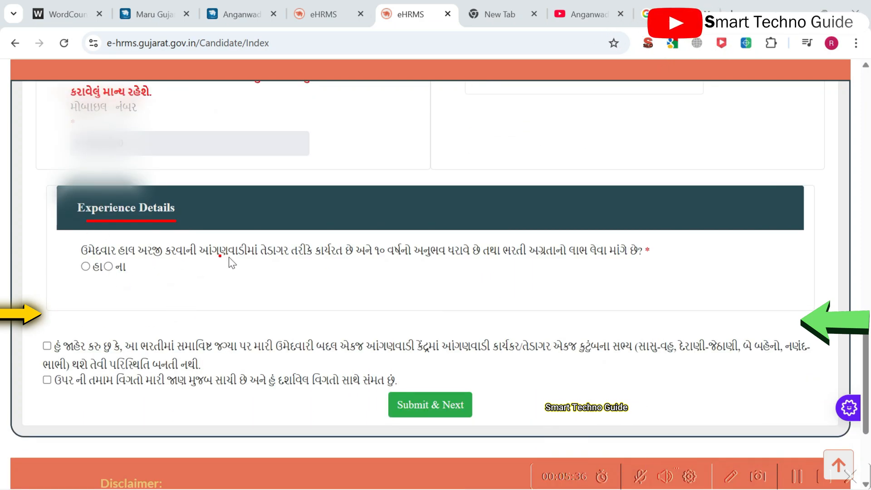
left_click_drag(445, 267, 559, 271)
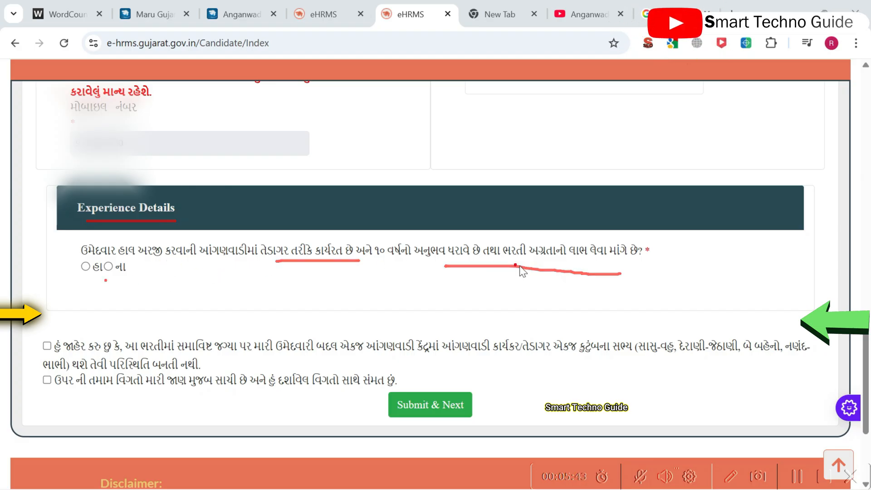
left_click_drag(53, 353, 64, 352)
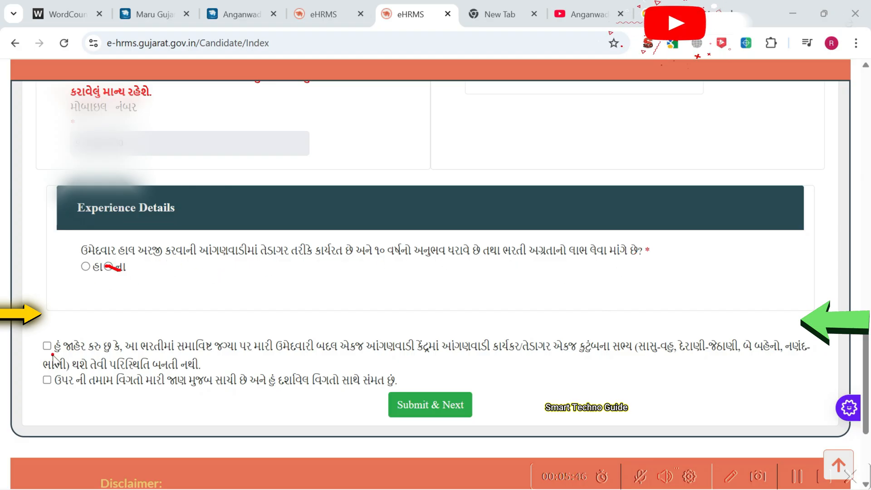
left_click_drag(51, 387, 73, 387)
scroll(454, 207, "up", 20)
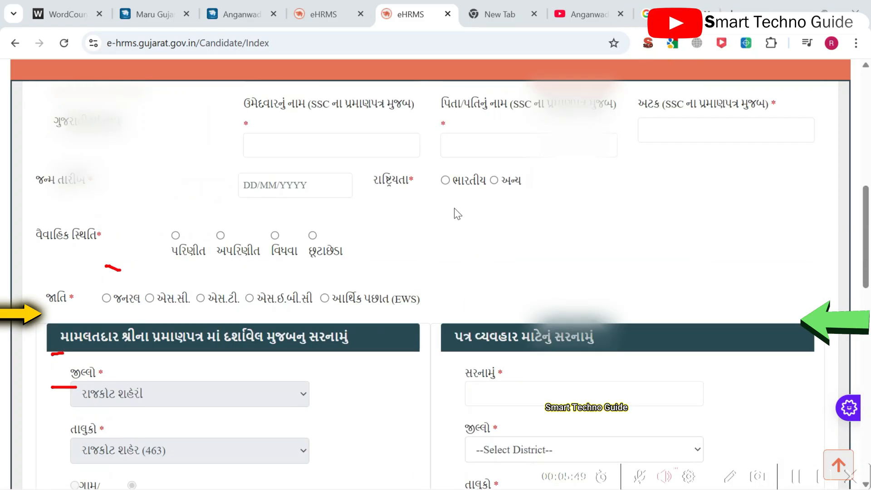
scroll(467, 211, "down", 5)
scroll(468, 206, "up", 3)
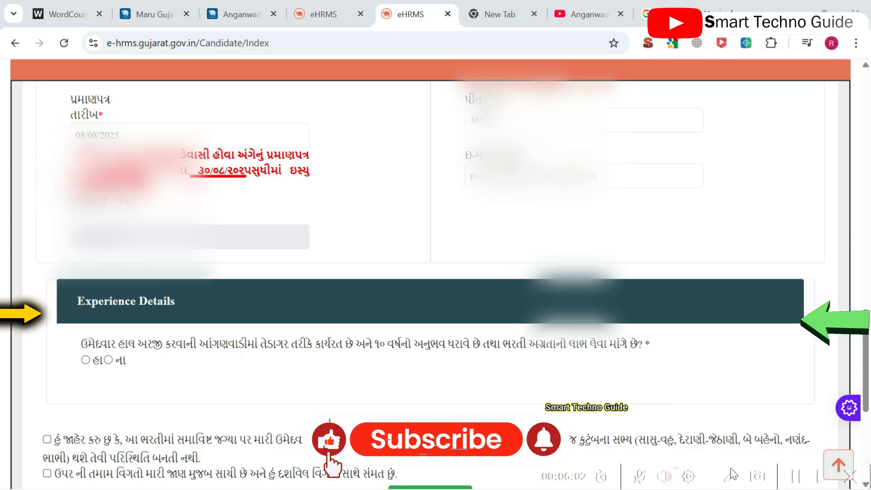
scroll(376, 201, "down", 1)
scroll(376, 201, "down", 2)
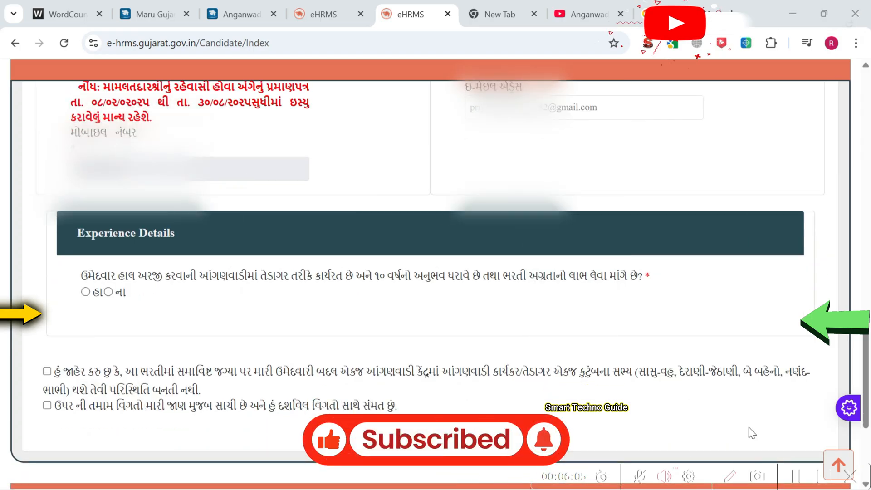
left_click_drag(151, 287, 226, 286)
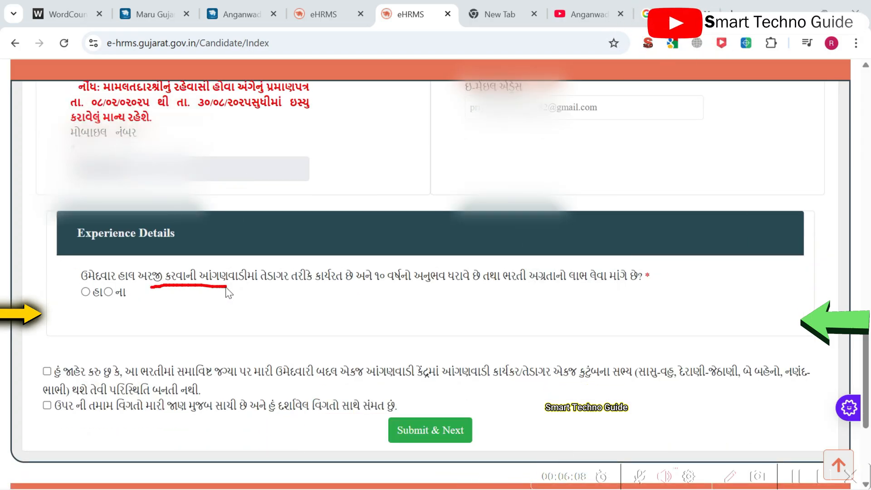
left_click_drag(302, 286, 402, 284)
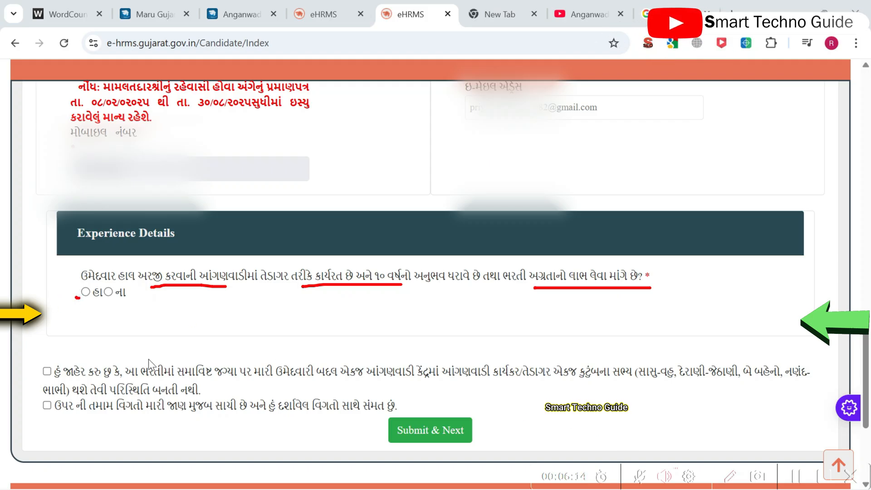
left_click(85, 293)
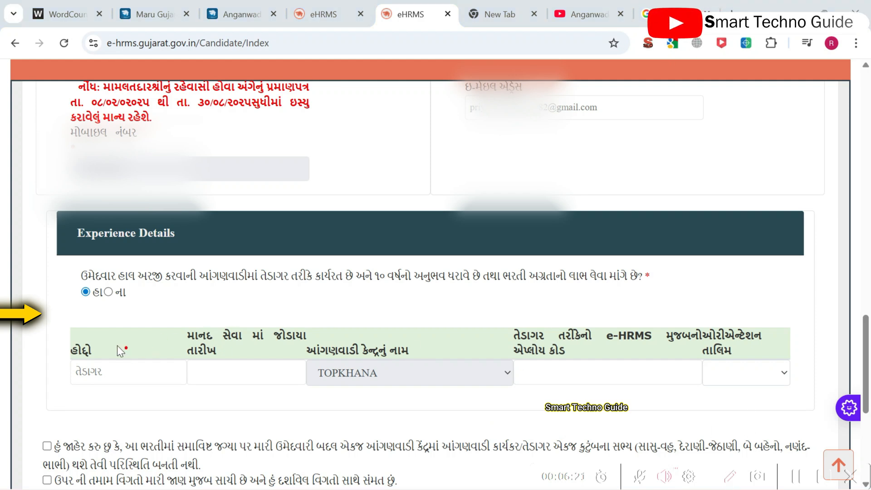
Step: Set the orientation training (તાલિમ) field to Yes
left_click_drag(99, 385, 131, 374)
left_click_drag(186, 380, 216, 373)
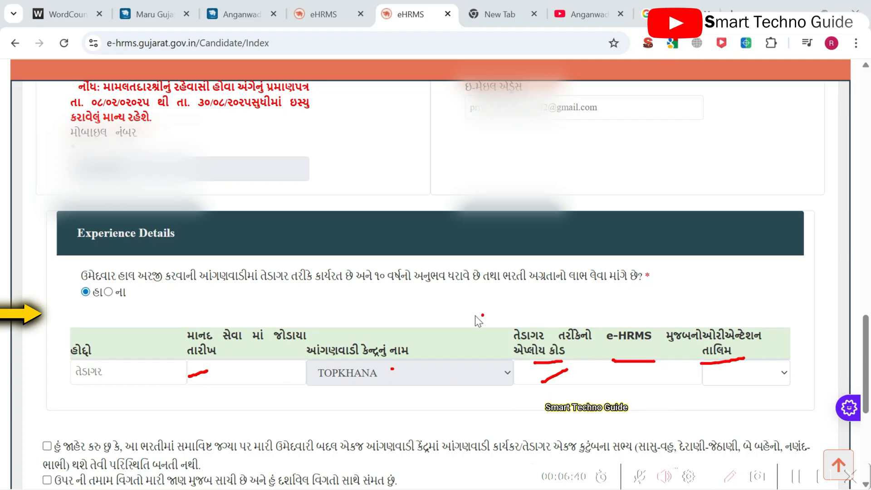
left_click(756, 380)
scroll(762, 375, "down", 1)
scroll(762, 374, "down", 1)
left_click(735, 304)
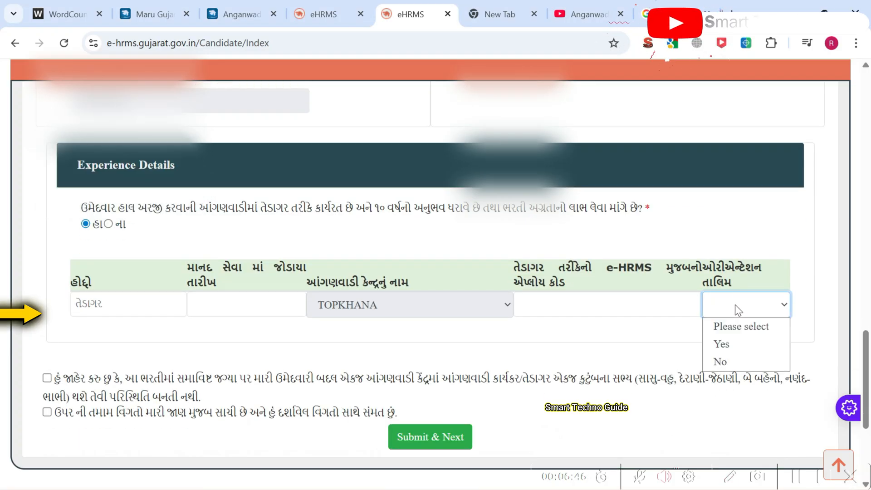
left_click(735, 342)
left_click(569, 313)
Step: Change the helper-experience answer to ના, leaving the joining date unset
left_click(215, 302)
left_click(210, 339)
scroll(212, 337, "up", 1)
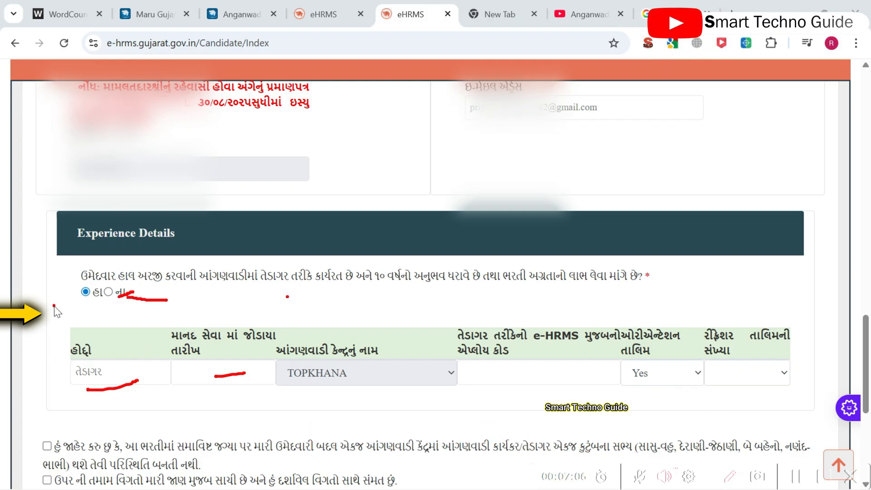
left_click_drag(422, 310, 426, 312)
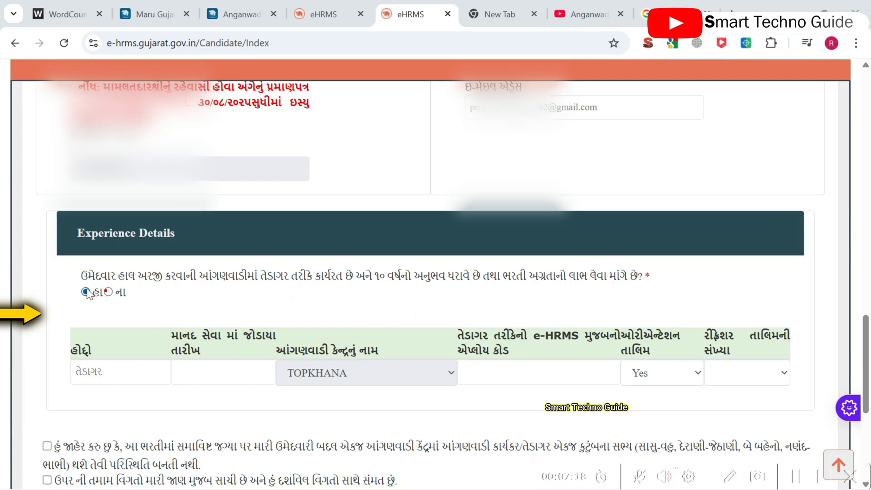
left_click(108, 292)
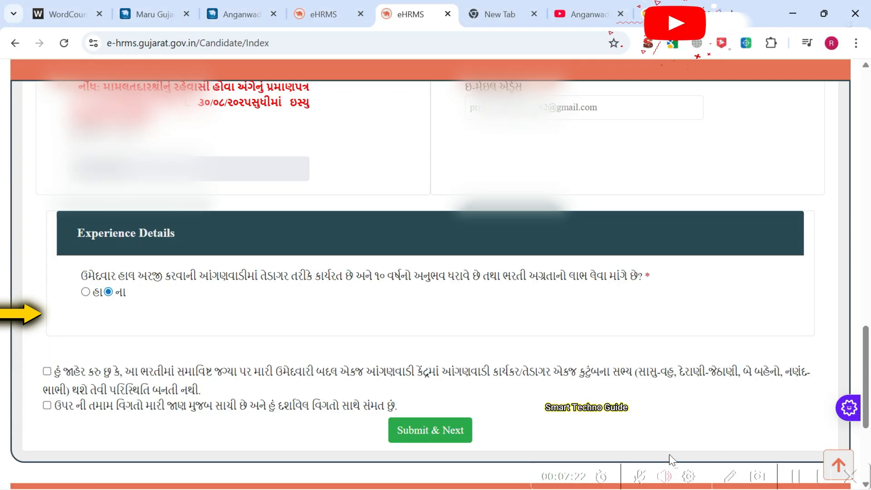
Step: Review the filled candidate details and submit them
mouse_move(118, 312)
left_mouse_down()
mouse_move(110, 300)
mouse_move(104, 314)
left_mouse_up()
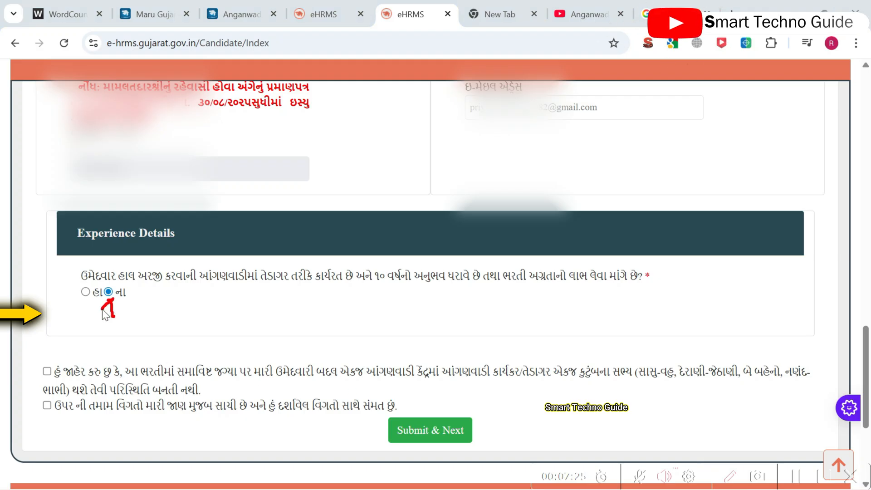
scroll(518, 344, "up", 3)
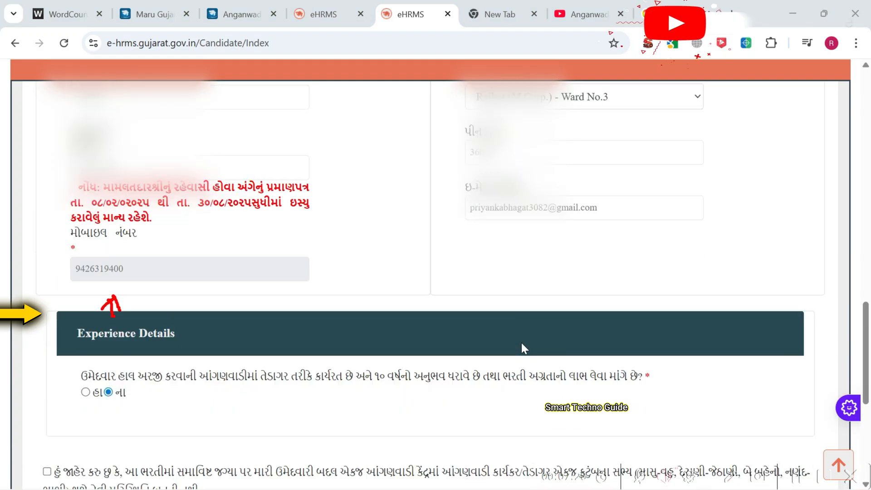
scroll(521, 342, "down", 6)
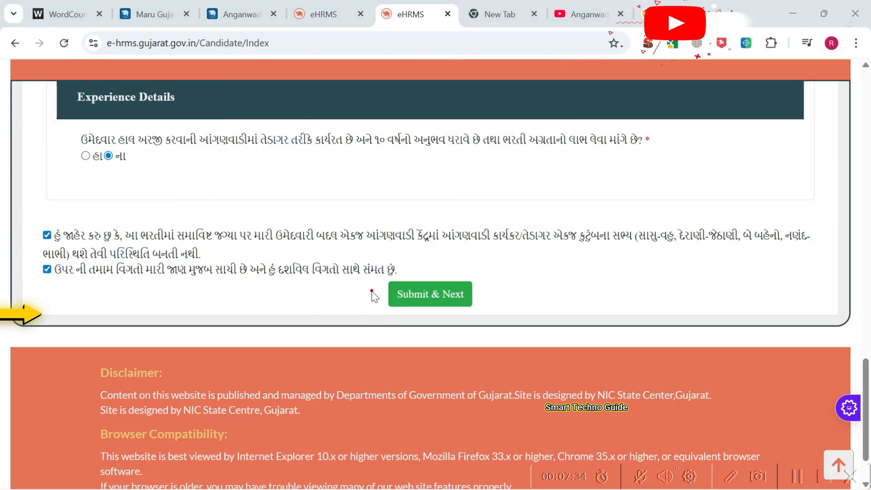
left_click_drag(230, 245, 285, 246)
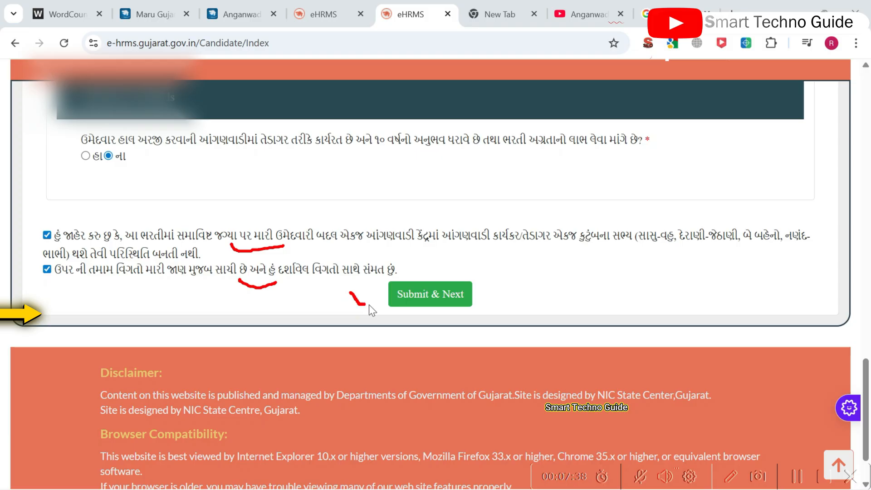
left_click_drag(369, 306, 390, 293)
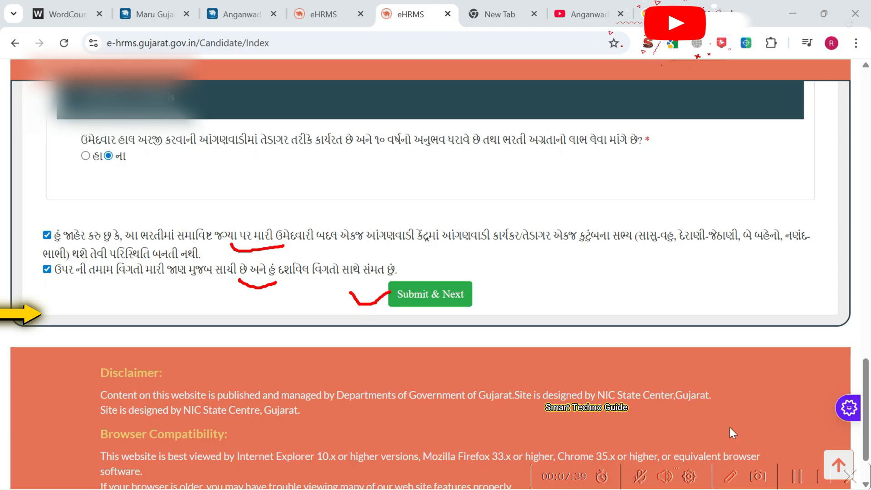
mouse_move(421, 331)
left_mouse_down()
mouse_move(426, 302)
mouse_move(437, 315)
left_mouse_up()
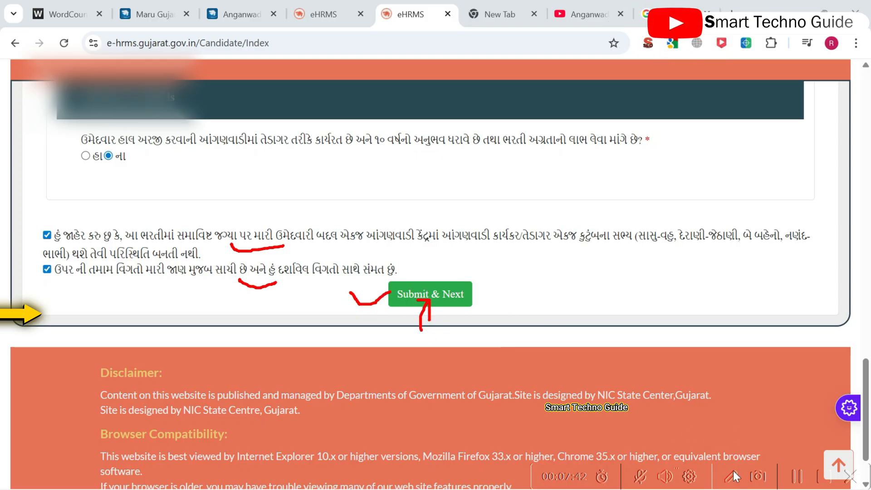
scroll(606, 324, "up", 2)
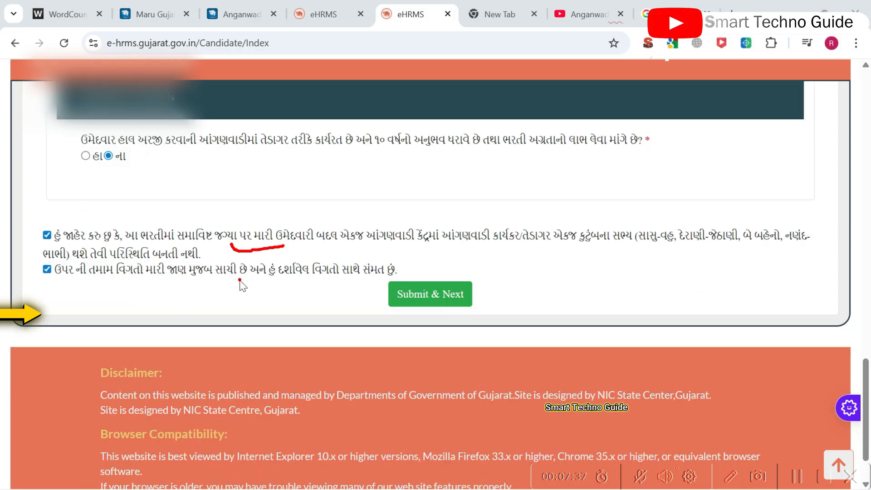
left_click_drag(238, 280, 276, 283)
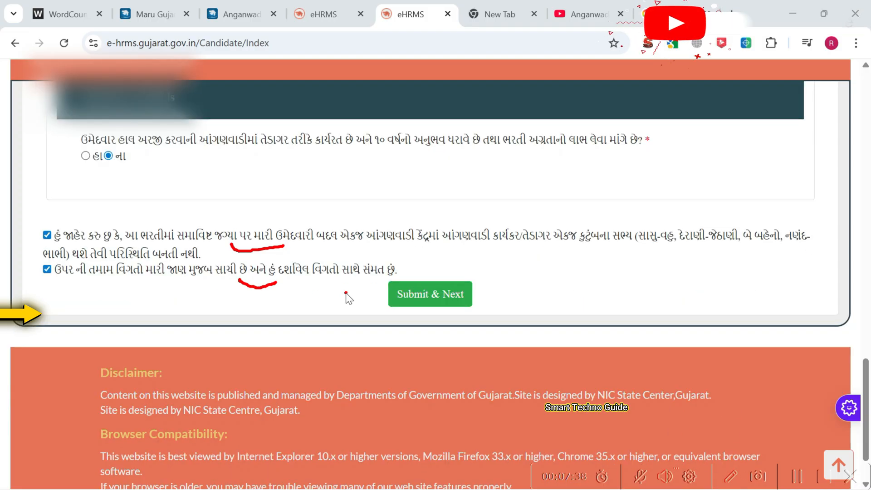
left_click_drag(421, 330, 427, 305)
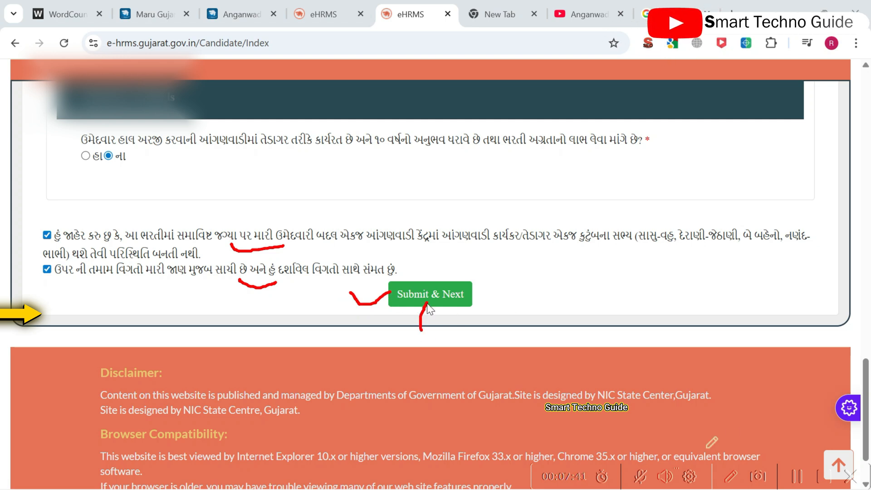
scroll(606, 324, "up", 2)
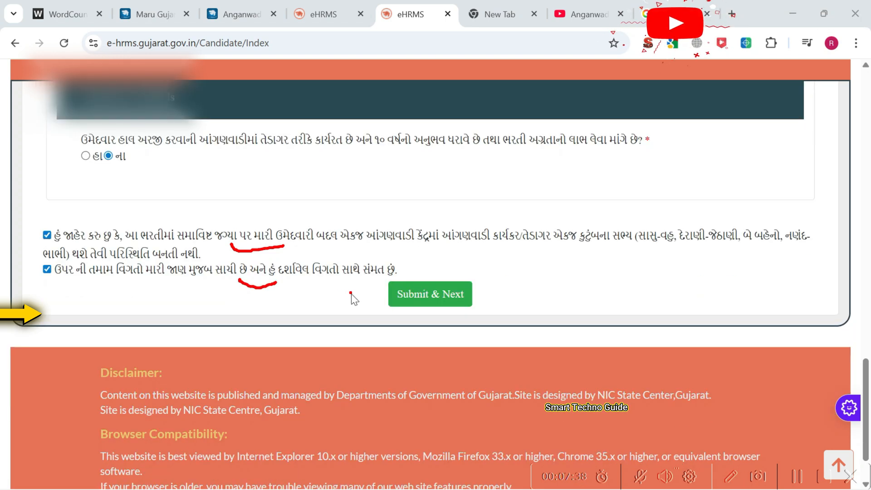
left_click_drag(350, 292, 397, 300)
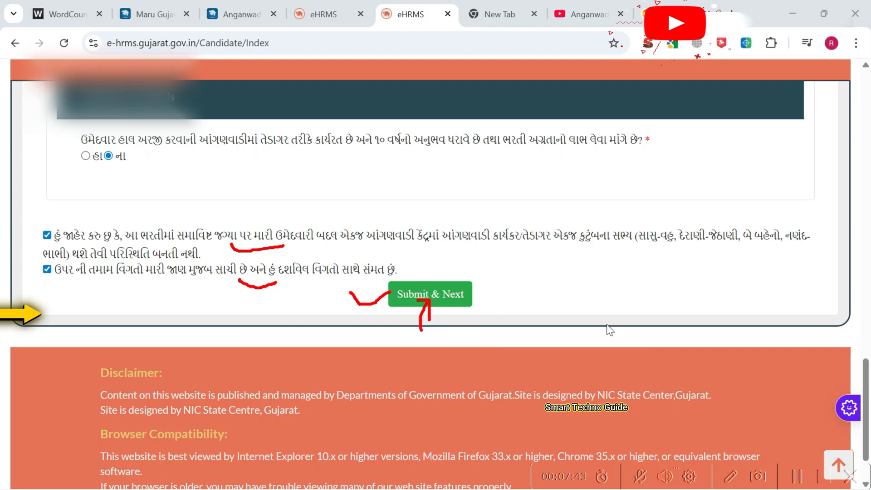
scroll(607, 323, "up", 2)
scroll(274, 345, "up", 10)
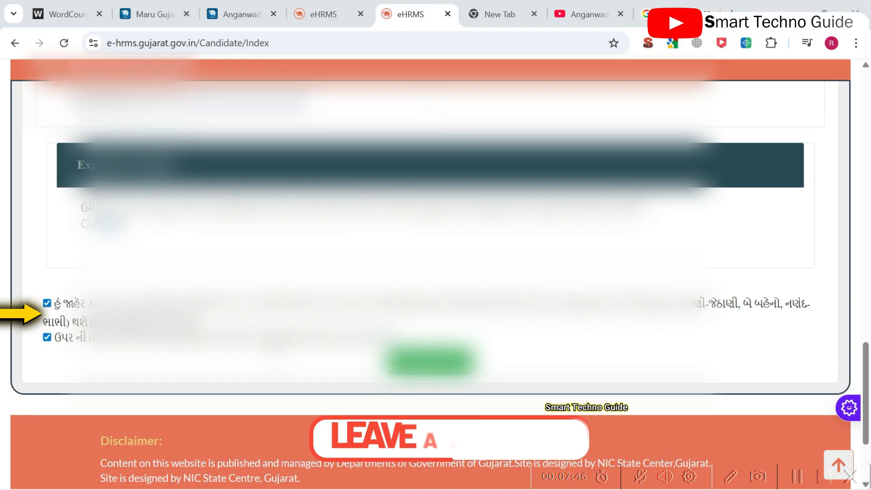
scroll(436, 272, "down", 10)
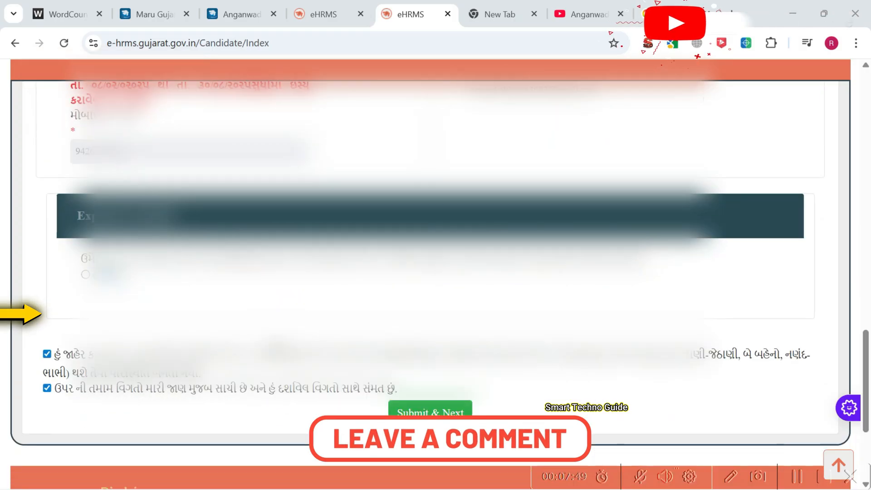
left_click(439, 235)
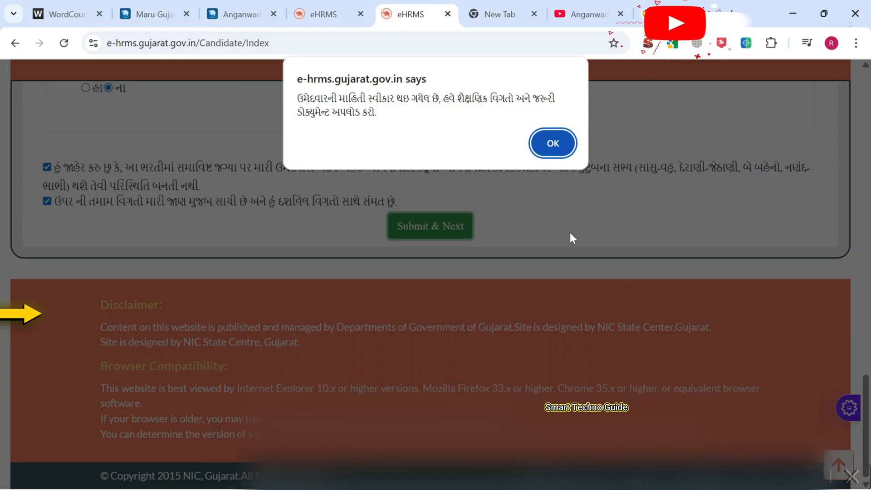
Step: Accept the e-hrms confirmation alert to reach Step 3 Education Details
triple_click(413, 113)
left_click(438, 119)
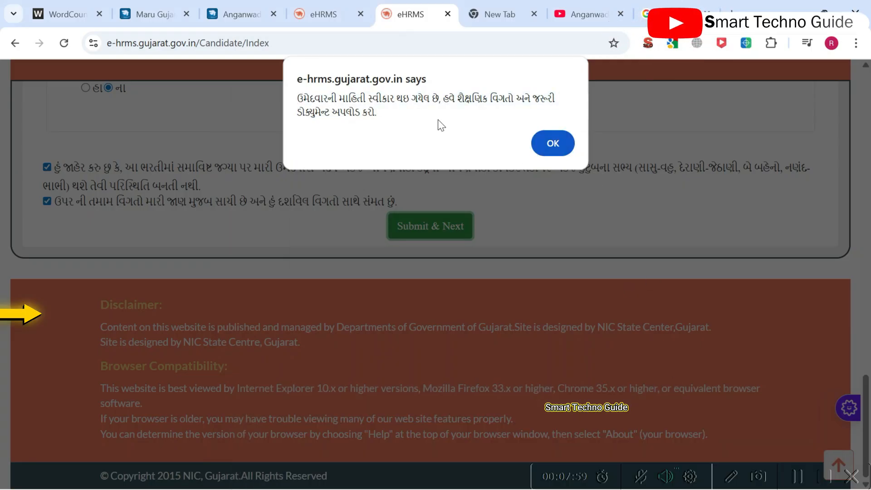
left_click(549, 142)
Step: Check the Std-12 row reads Marks, 434 out of 750, board GSEB, year 2016
scroll(563, 227, "down", 3)
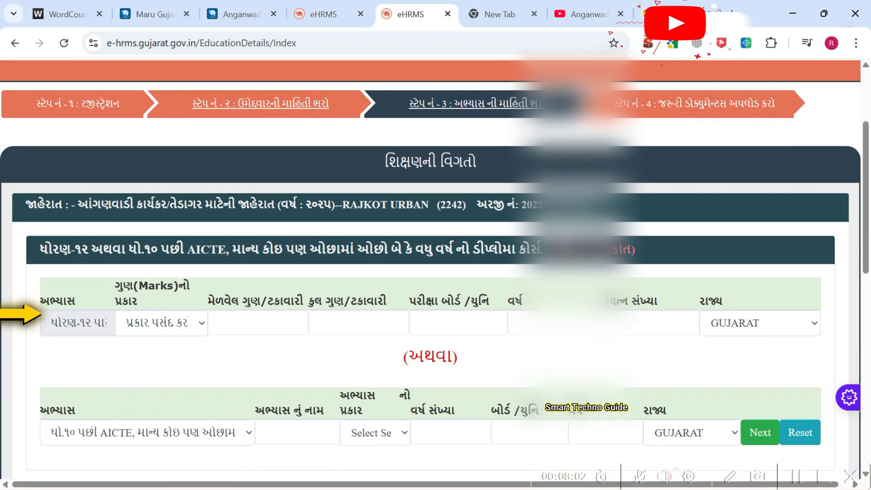
left_click_drag(453, 121, 461, 139)
left_click(630, 122)
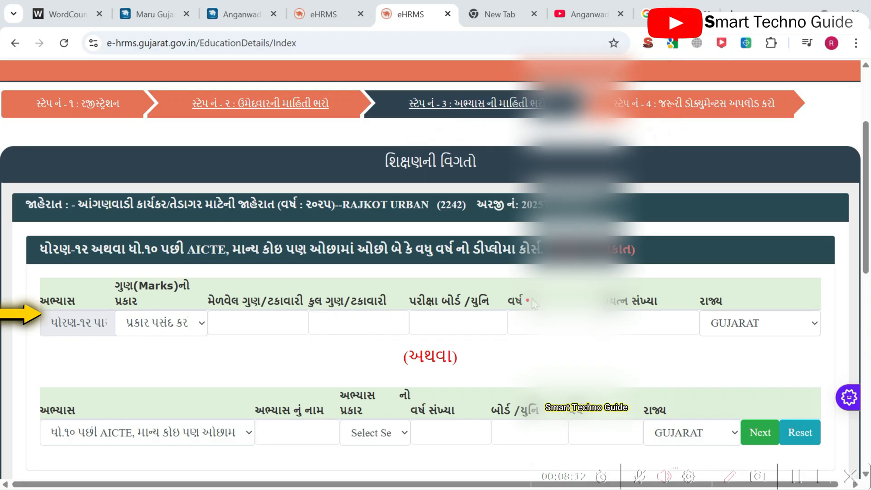
left_click(167, 329)
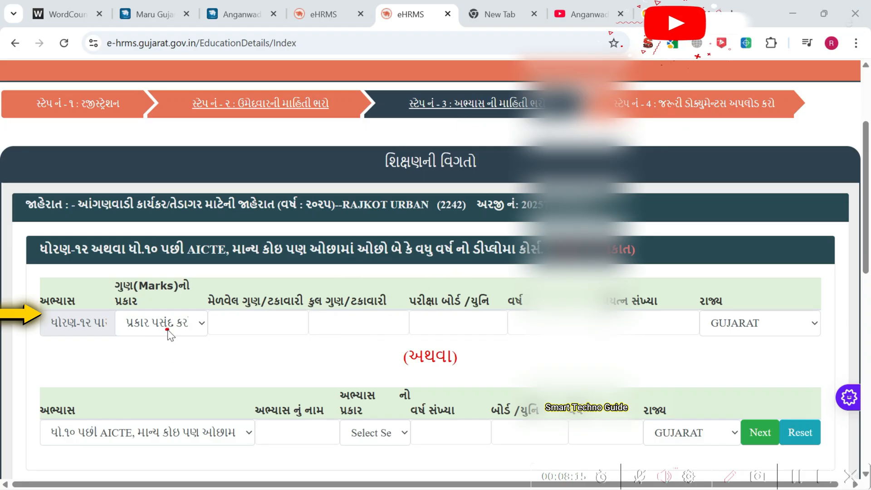
mouse_move(76, 342)
left_mouse_down()
mouse_move(79, 356)
mouse_move(94, 358)
left_mouse_up()
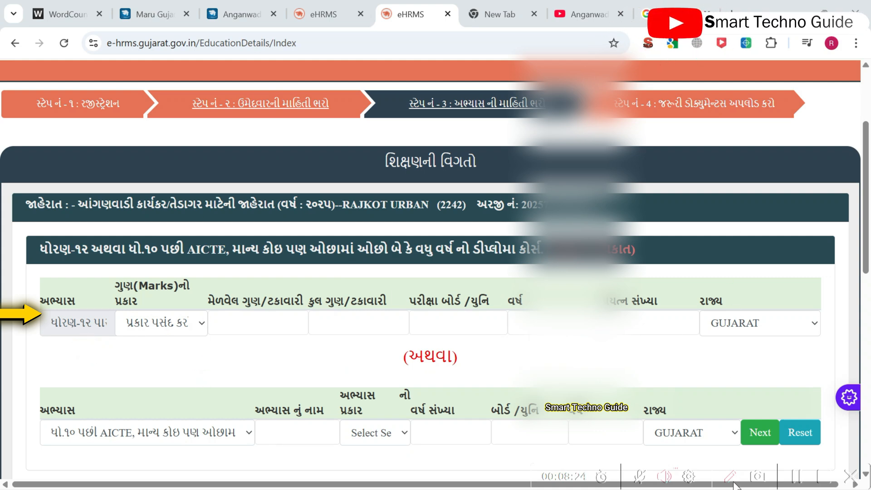
scroll(282, 266, "down", 8)
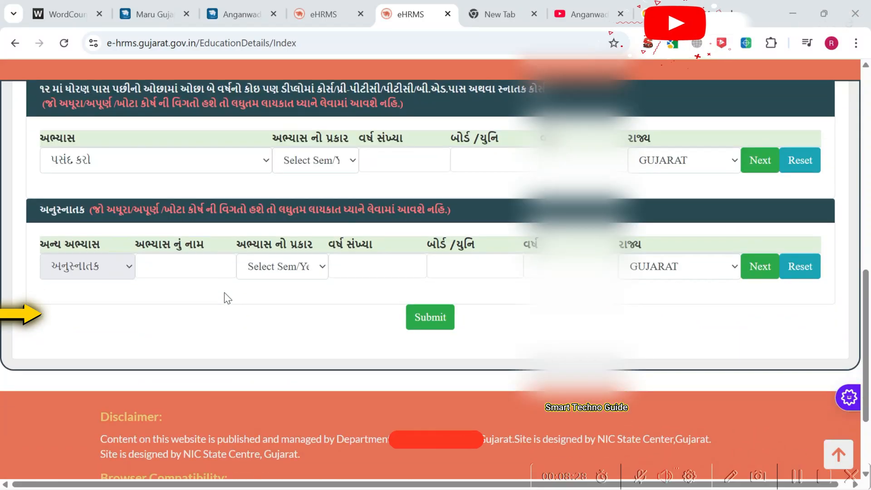
scroll(225, 291, "up", 10)
scroll(230, 288, "down", 4)
scroll(230, 288, "up", 6)
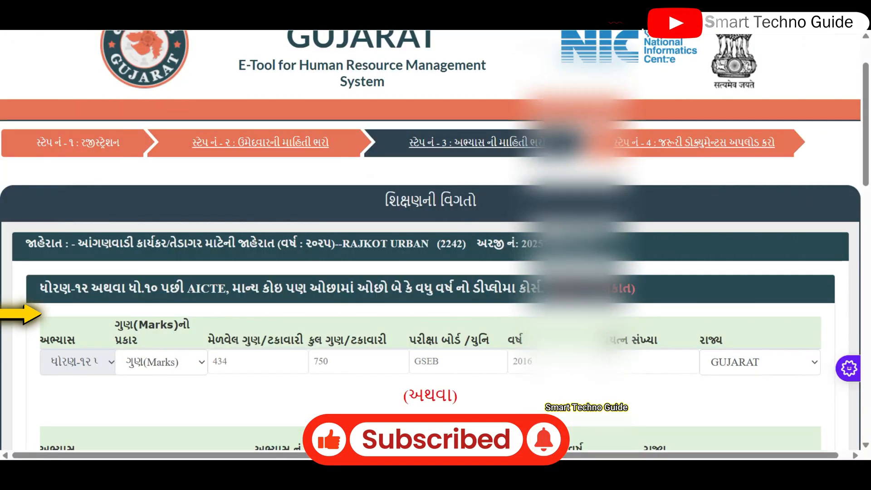
scroll(181, 248, "down", 3)
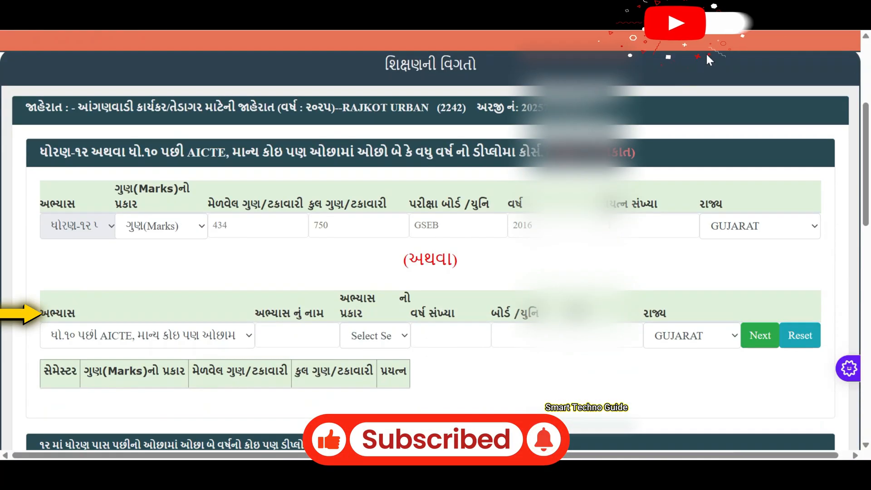
left_click_drag(109, 254, 181, 239)
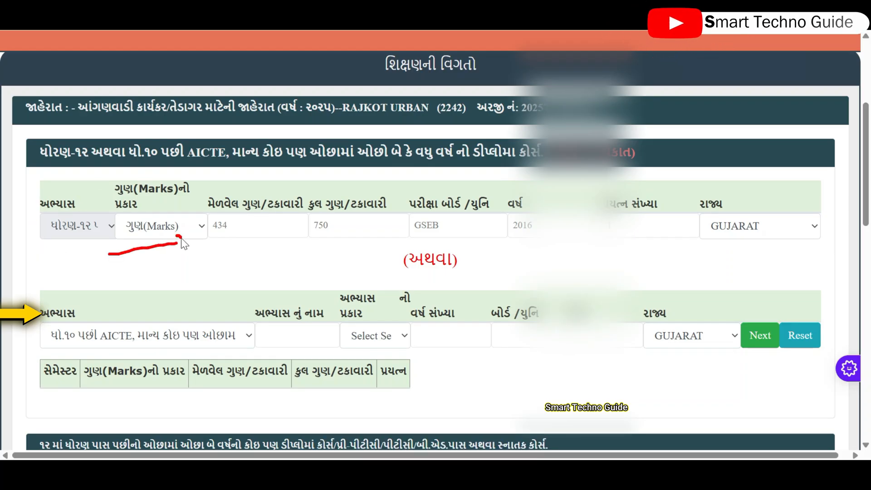
left_click_drag(305, 248, 322, 234)
left_click_drag(428, 235, 472, 247)
left_click_drag(583, 249, 515, 233)
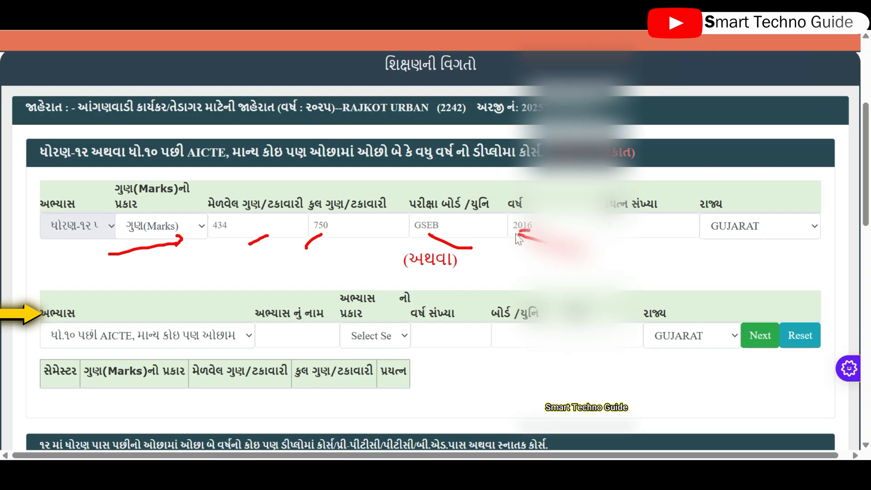
left_click_drag(616, 233, 622, 254)
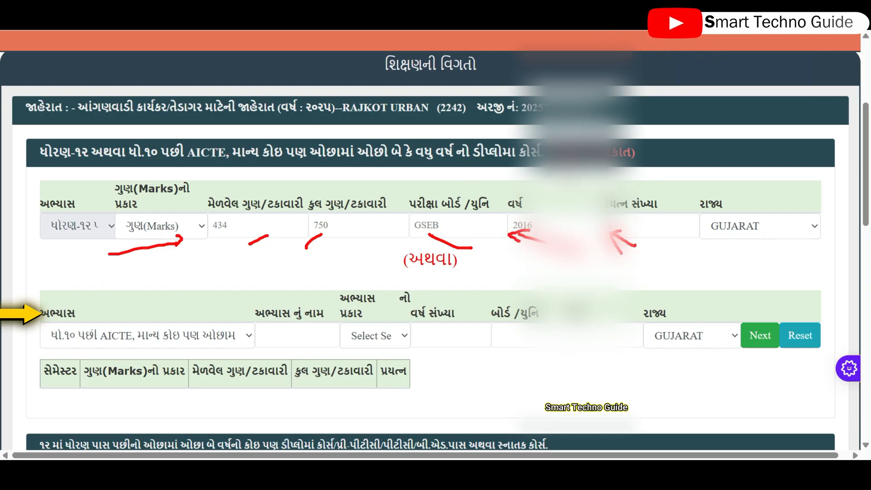
mouse_move(277, 244)
left_mouse_down()
mouse_move(285, 269)
mouse_move(313, 264)
left_mouse_up()
scroll(587, 63, "down", 6)
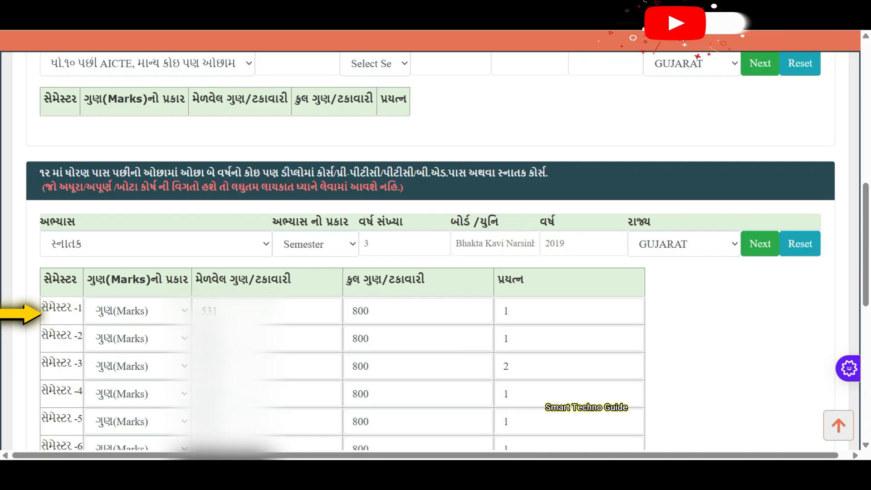
left_click_drag(59, 259, 97, 256)
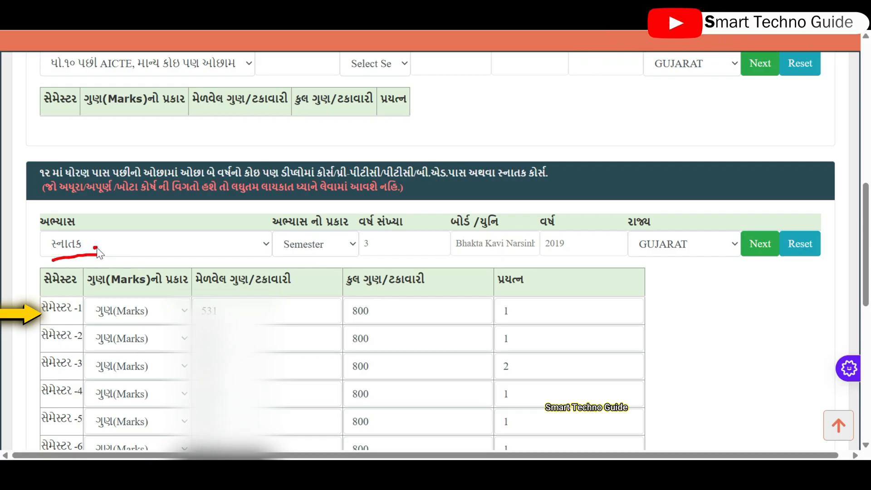
mouse_move(342, 251)
left_mouse_down()
mouse_move(336, 263)
mouse_move(420, 246)
mouse_move(418, 264)
left_mouse_up()
left_click_drag(508, 256, 543, 254)
left_click_drag(589, 250, 618, 249)
left_click(682, 255)
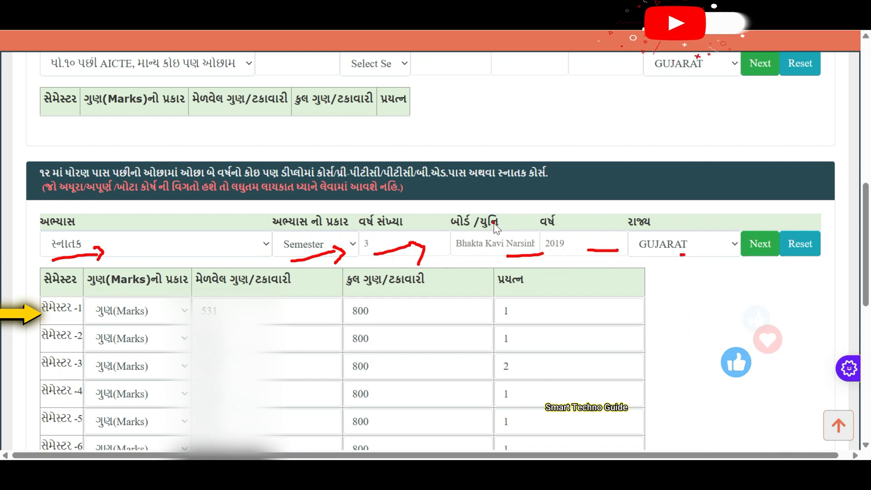
left_click(305, 247)
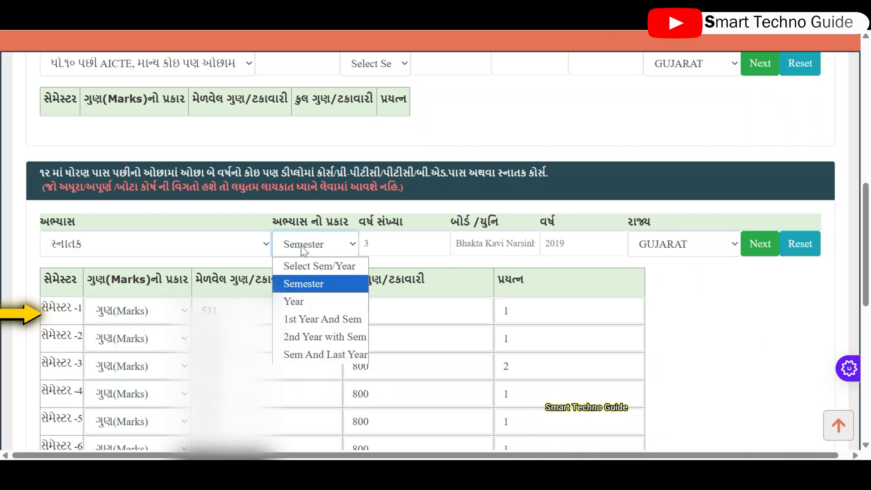
left_click(414, 244)
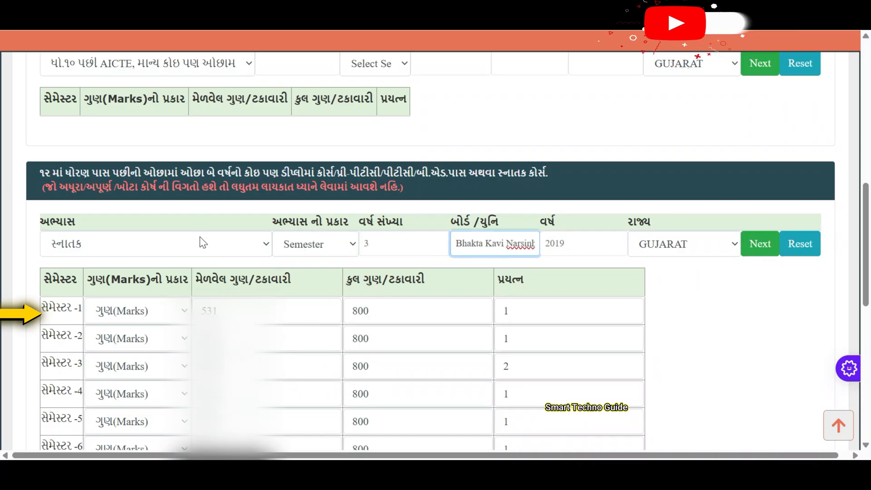
left_click(203, 243)
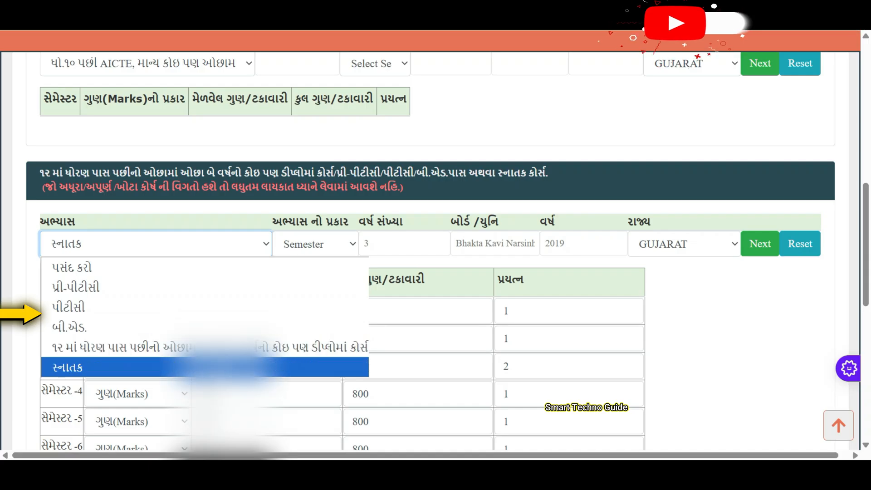
left_click(423, 257)
left_click(325, 250)
left_click(326, 250)
left_click(715, 244)
scroll(715, 244, "up", 1)
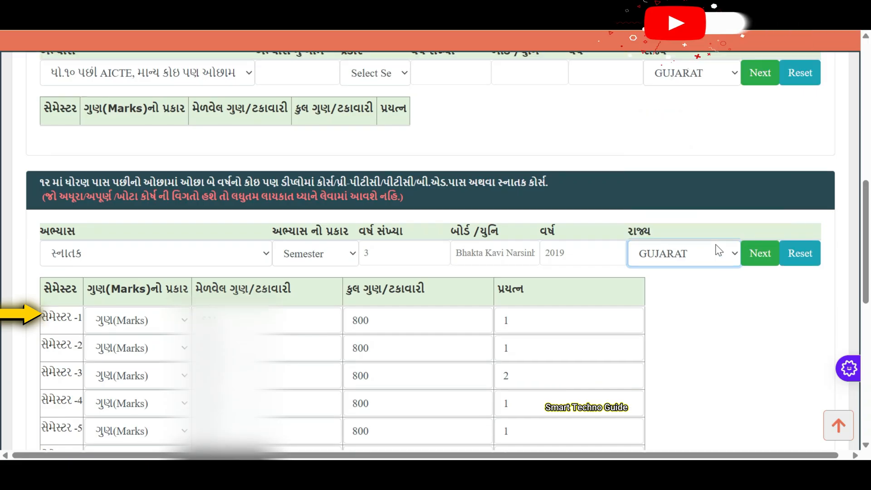
left_click(706, 322)
left_click(706, 322)
left_click(716, 319)
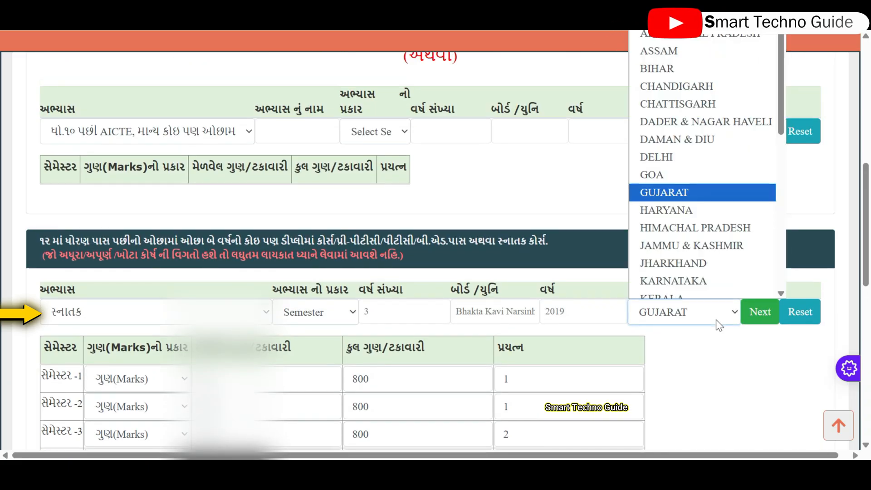
left_click(716, 320)
scroll(719, 366, "down", 3)
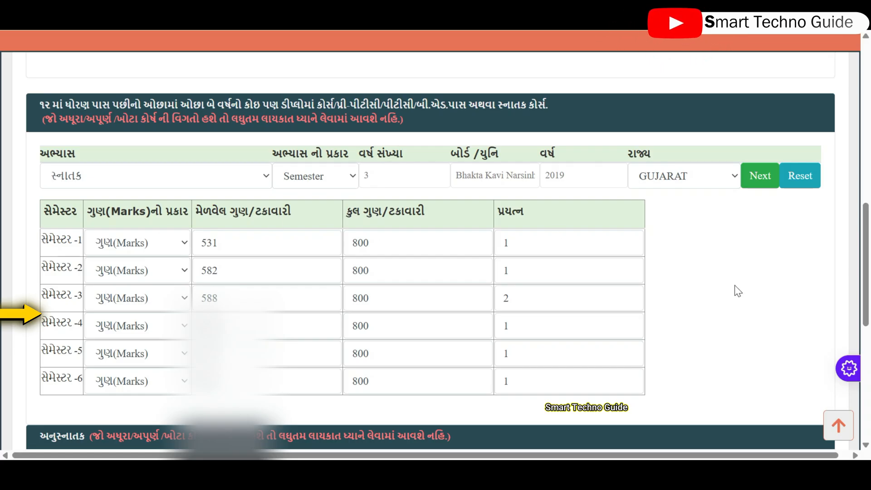
scroll(734, 285, "down", 3)
scroll(704, 260, "up", 5)
scroll(703, 260, "down", 5)
Step: Submit the education details and accept the confirmation alert
left_click(423, 425)
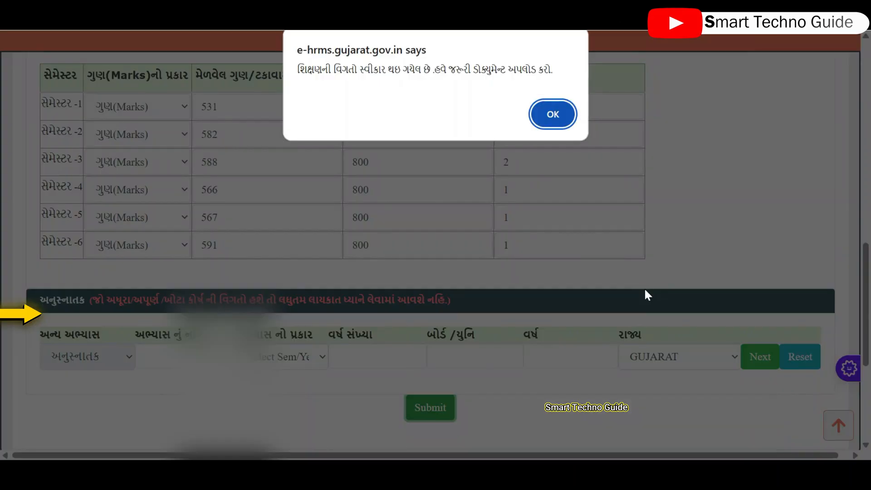
left_click_drag(298, 69, 553, 69)
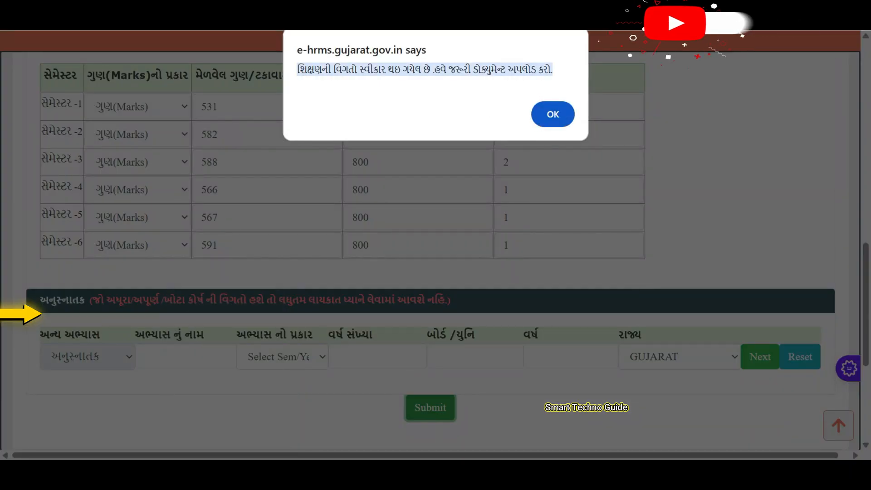
left_click(363, 97)
left_click_drag(339, 113, 372, 87)
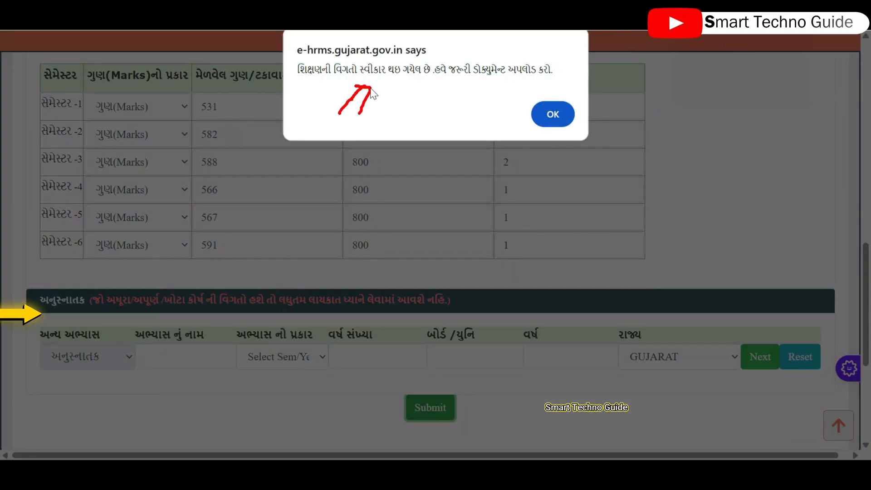
left_click(551, 115)
Step: Look over the empty Upload Photo section on the Step 4 Documents Upload page
scroll(641, 109, "down", 3)
scroll(640, 107, "up", 2)
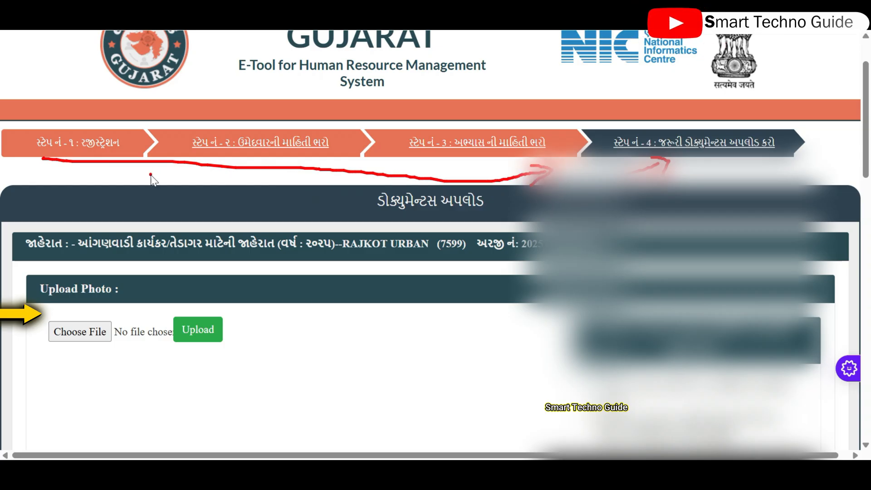
left_click_drag(155, 176, 158, 179)
mouse_move(165, 174)
left_mouse_down()
mouse_move(175, 184)
mouse_move(183, 171)
mouse_move(186, 181)
left_mouse_up()
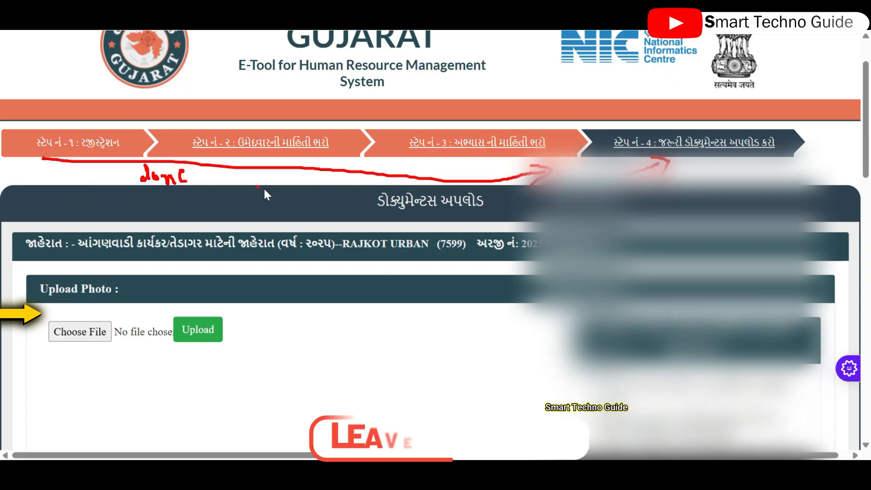
scroll(492, 271, "down", 5)
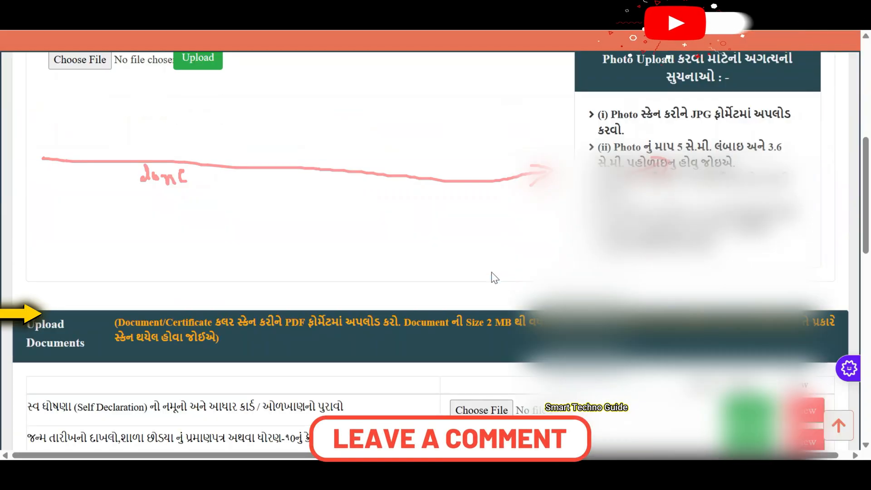
scroll(691, 69, "down", 3)
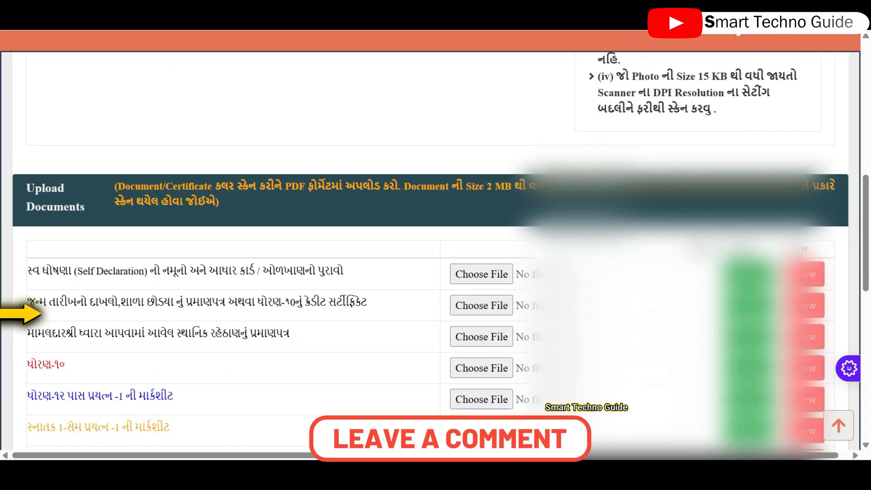
left_click_drag(43, 284, 136, 280)
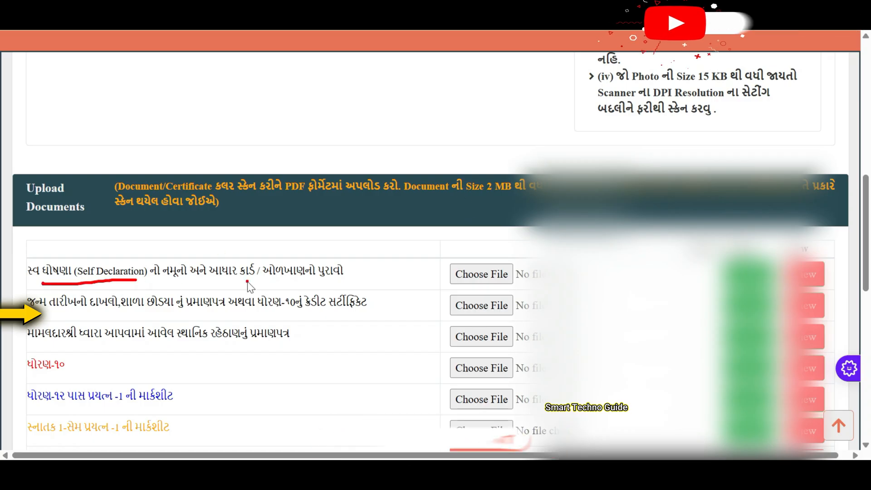
left_click_drag(247, 281, 314, 283)
left_click_drag(159, 287, 202, 282)
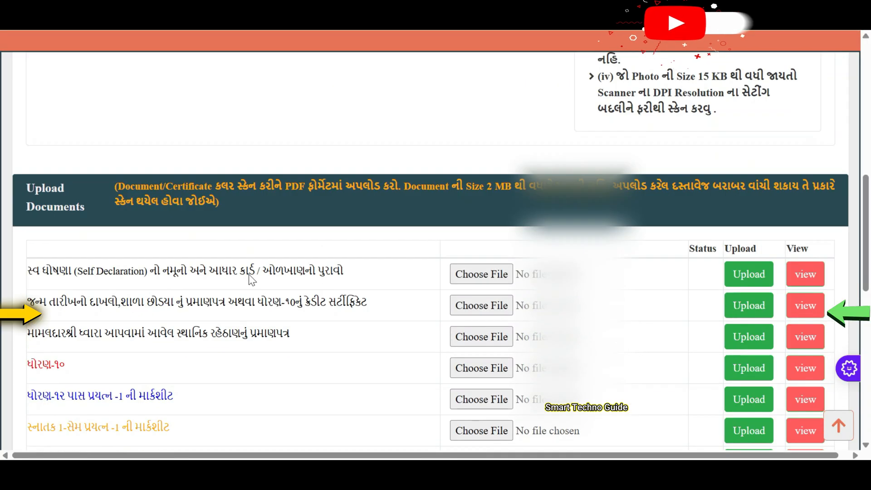
scroll(253, 275, "up", 5)
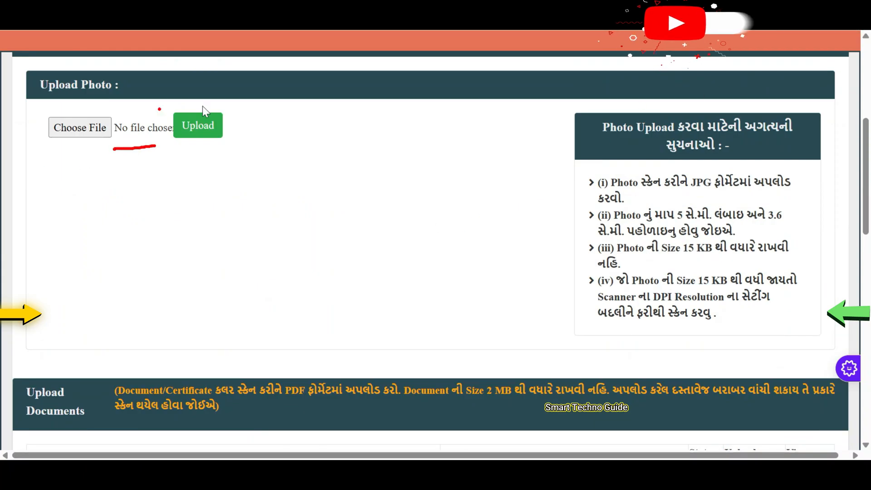
left_click_drag(651, 193, 748, 191)
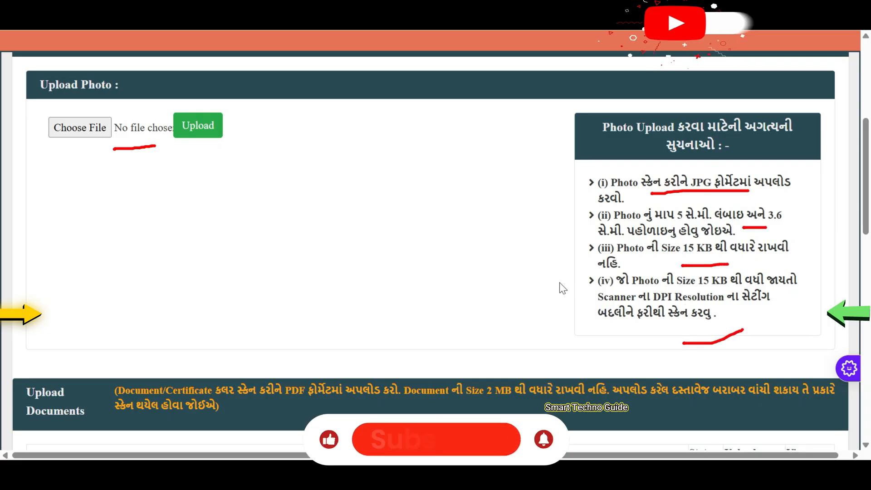
scroll(489, 265, "down", 6)
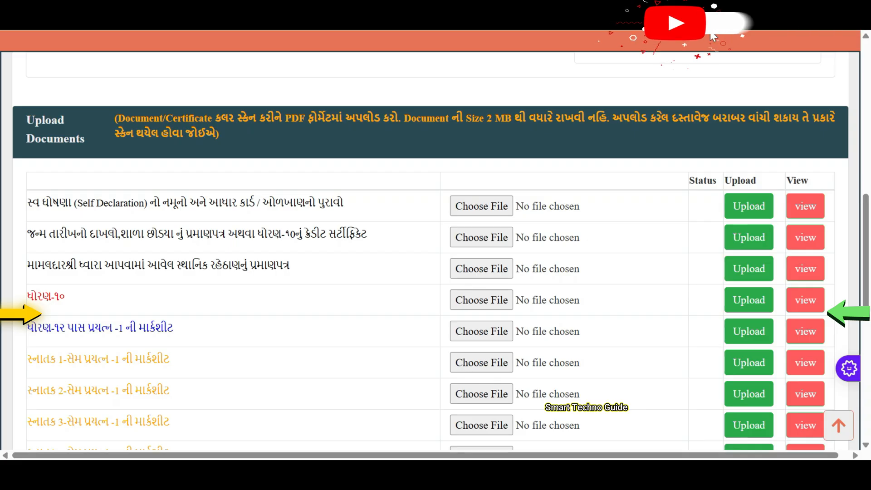
left_click_drag(306, 159, 292, 144)
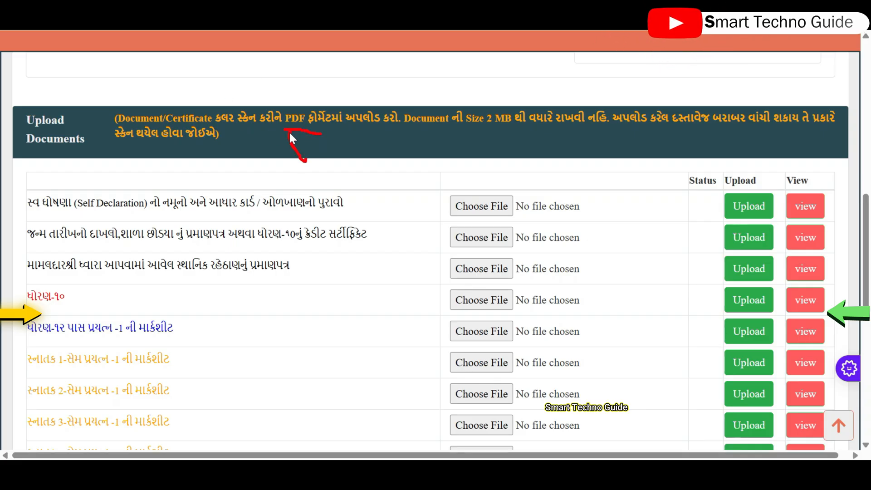
left_click_drag(311, 82, 298, 118)
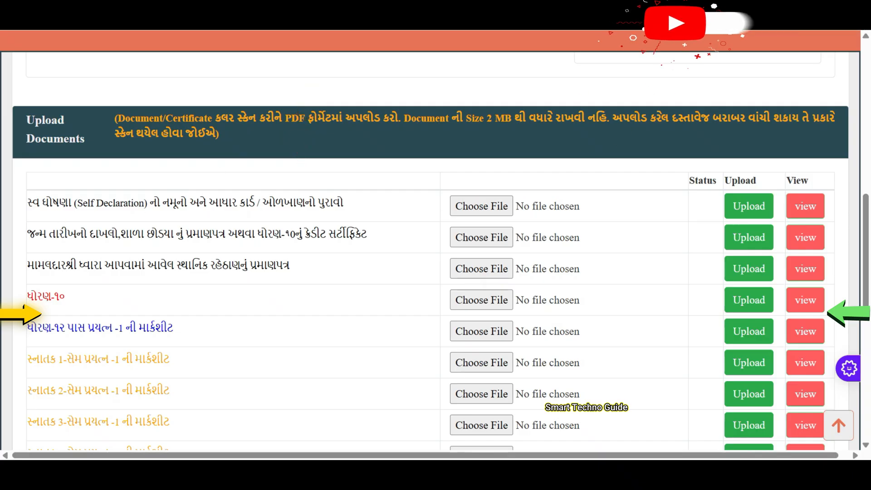
left_click_drag(35, 220, 258, 219)
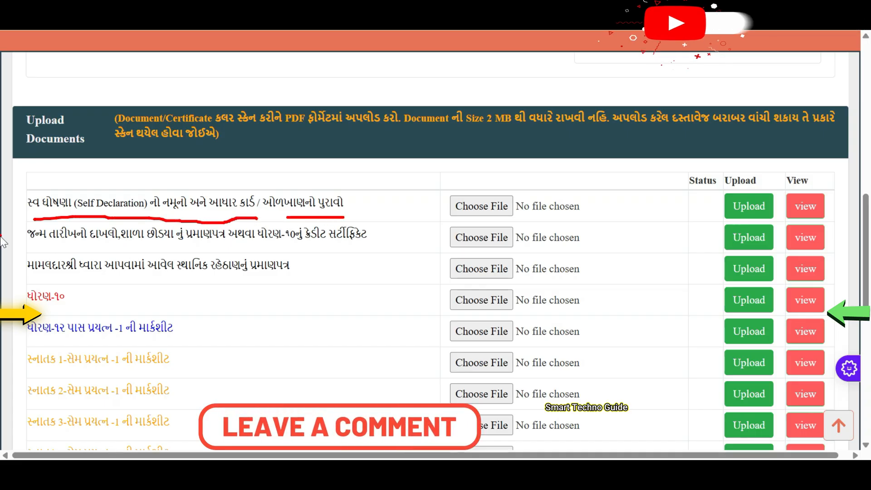
left_click_drag(57, 249, 105, 243)
left_click_drag(273, 246, 338, 248)
left_click_drag(84, 274, 277, 280)
left_click_drag(41, 308, 89, 307)
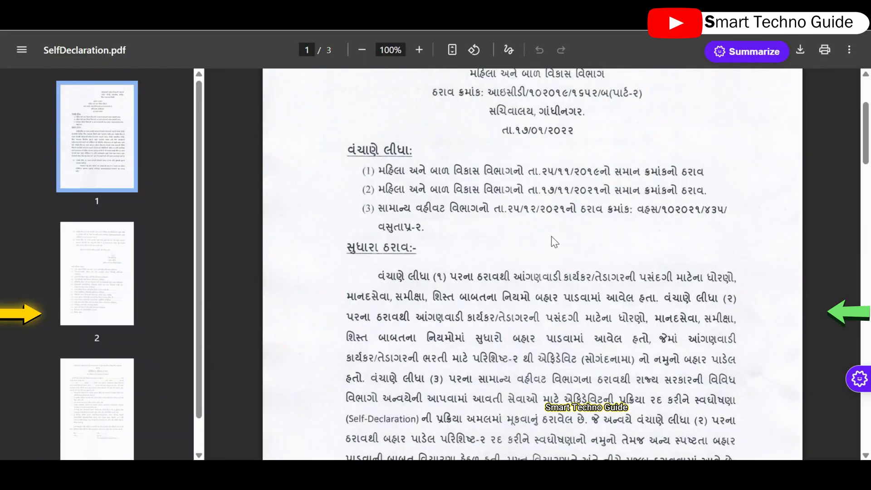
scroll(551, 233, "down", 15)
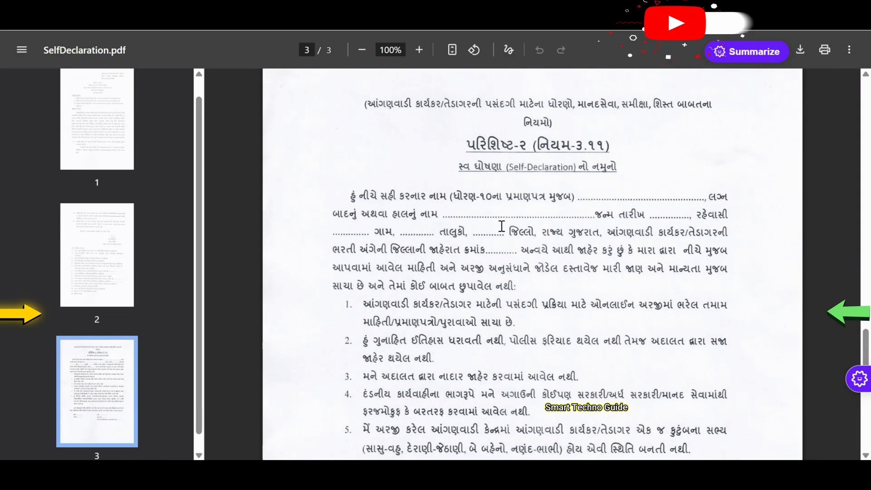
left_click_drag(476, 154, 616, 184)
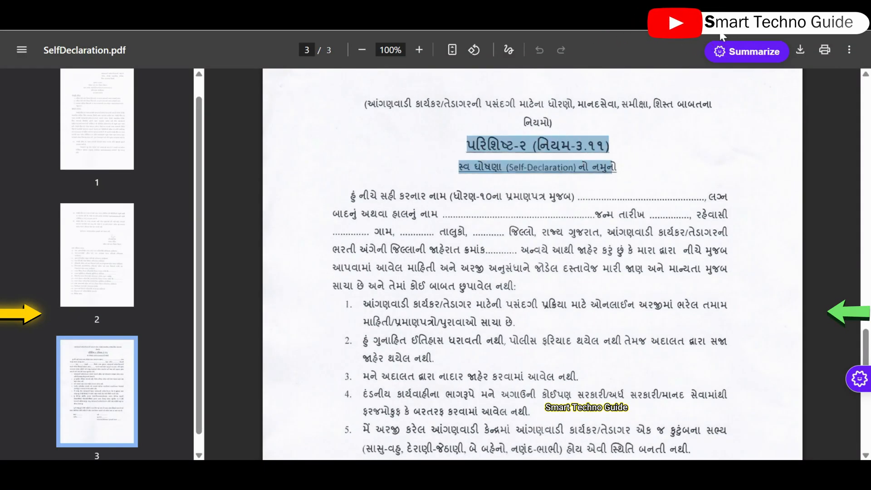
mouse_move(327, 144)
left_mouse_down()
mouse_move(443, 181)
mouse_move(410, 181)
left_mouse_up()
scroll(568, 281, "down", 6)
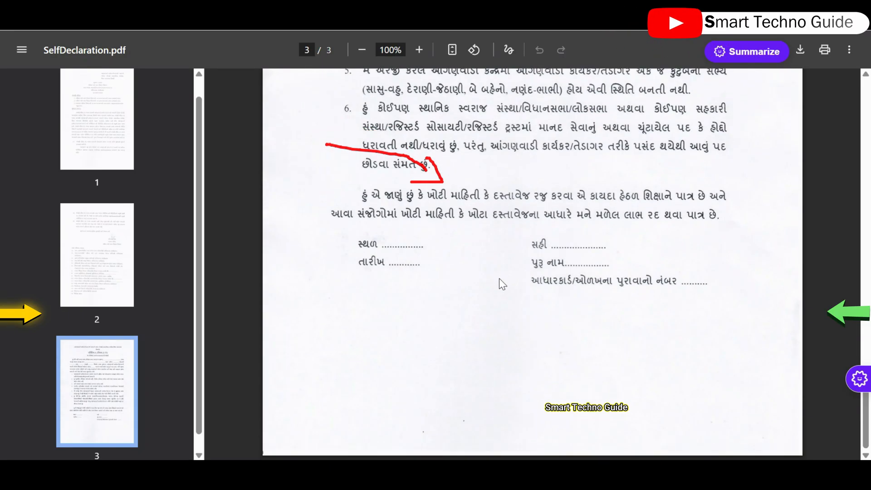
left_click_drag(412, 320, 417, 256)
mouse_move(649, 358)
left_mouse_down()
mouse_move(603, 296)
mouse_move(603, 325)
left_mouse_up()
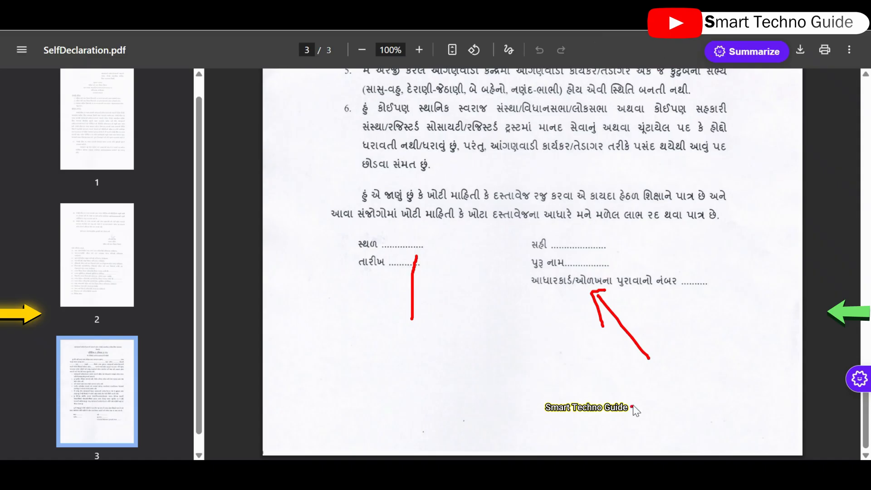
mouse_move(500, 399)
left_mouse_down()
mouse_move(504, 410)
mouse_move(597, 416)
left_mouse_up()
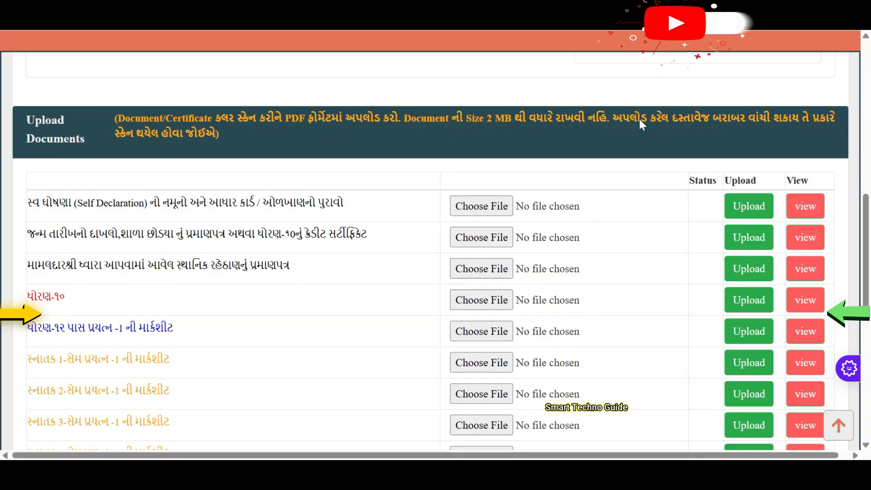
Step: Check that the birth-certificate / school-leaving row shows File Uploaded
left_click_drag(41, 211, 167, 212)
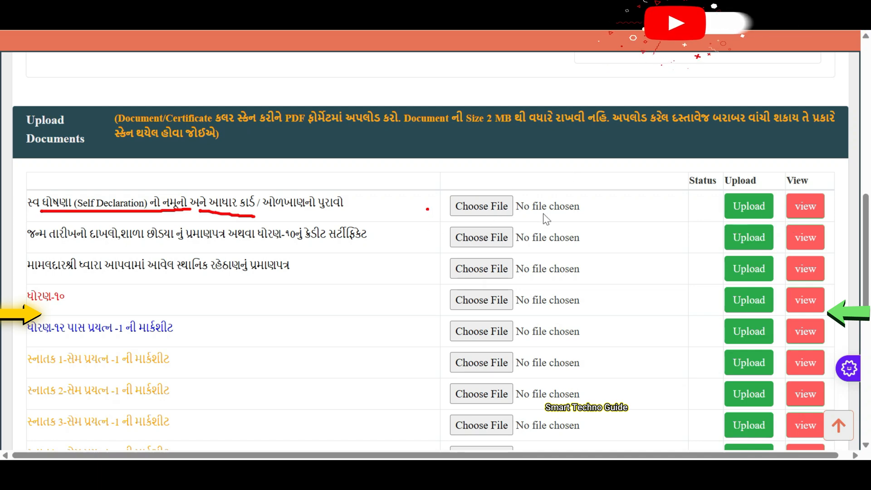
scroll(543, 214, "down", 4)
scroll(543, 213, "up", 8)
scroll(543, 214, "down", 2)
scroll(535, 222, "down", 10)
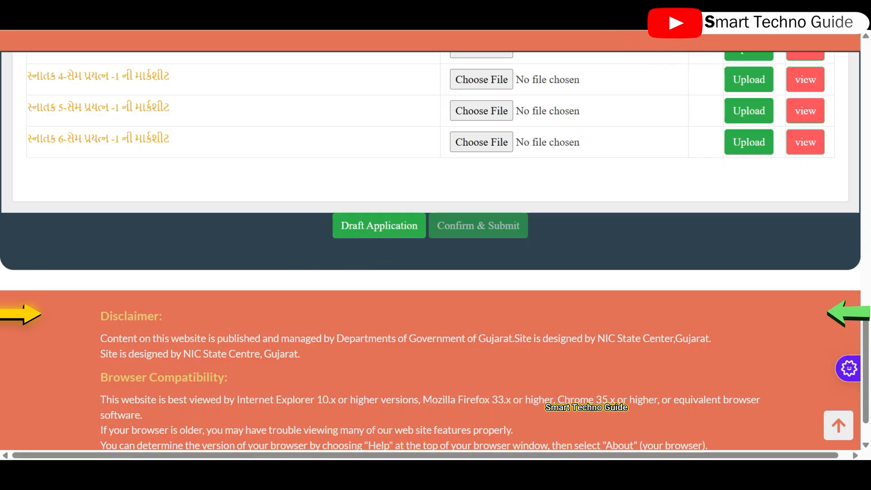
scroll(647, 137, "up", 10)
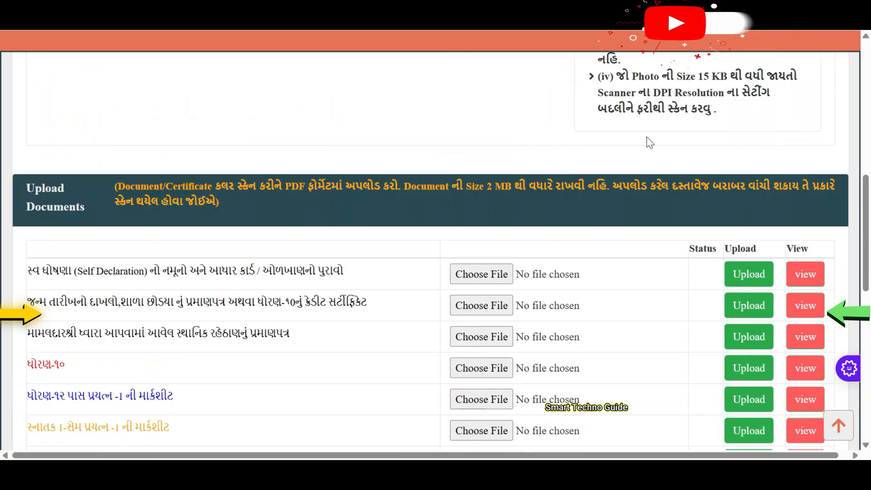
scroll(728, 214, "down", 2)
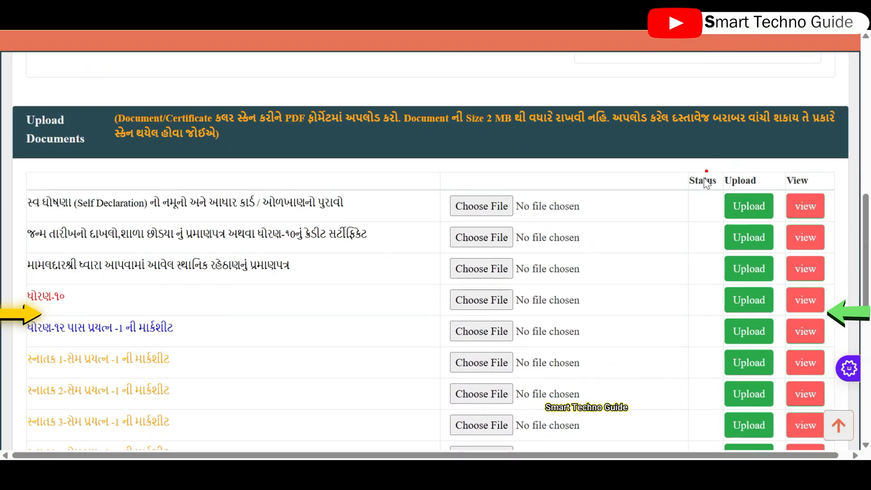
mouse_move(841, 230)
left_mouse_down()
mouse_move(828, 209)
mouse_move(827, 217)
left_mouse_up()
scroll(693, 165, "down", 5)
scroll(621, 157, "up", 6)
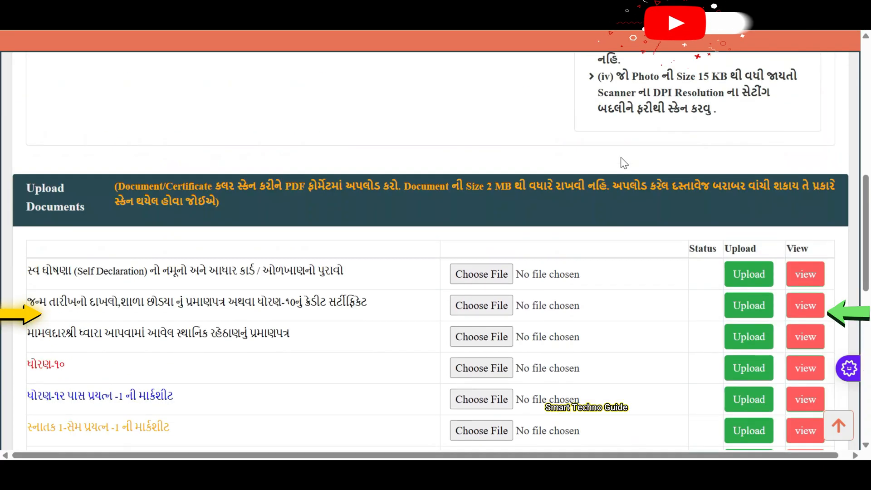
scroll(622, 163, "down", 5)
scroll(619, 167, "up", 7)
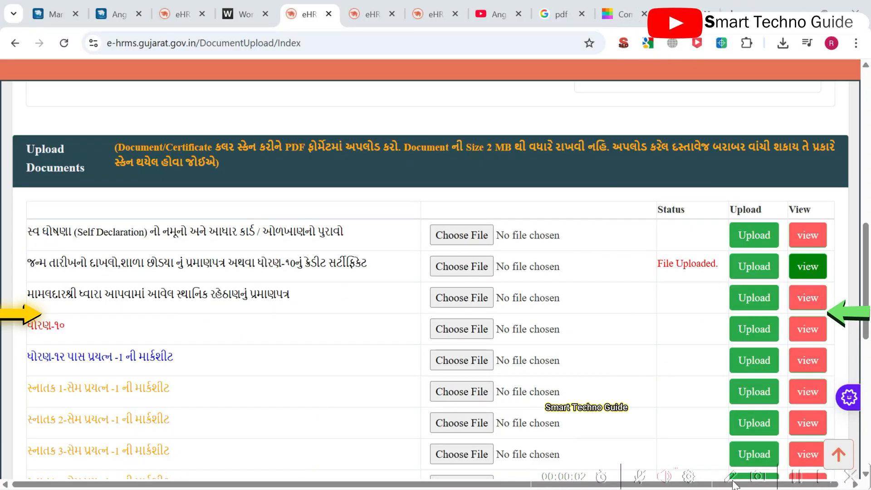
Step: Upload 10th std.pdf on the ધોરણ-૧૦ row, confirm it, and dismiss the success alert
left_click_drag(648, 260, 650, 271)
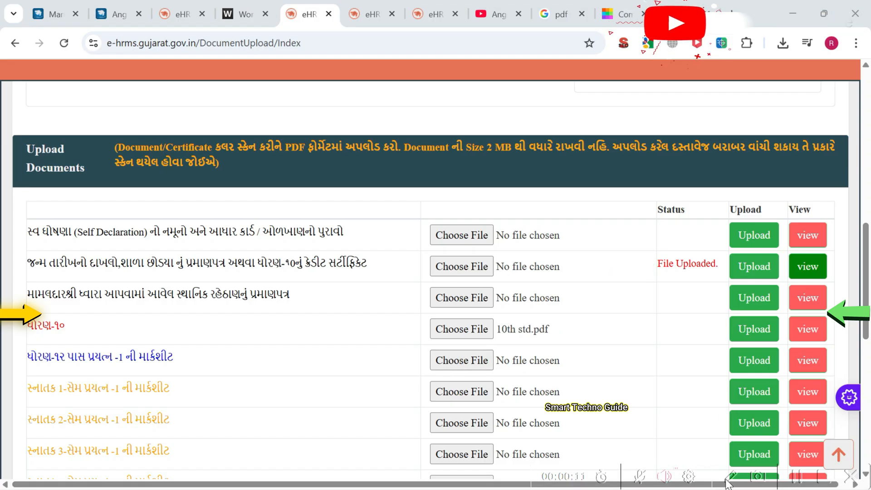
left_click_drag(547, 335, 646, 332)
left_click(749, 335)
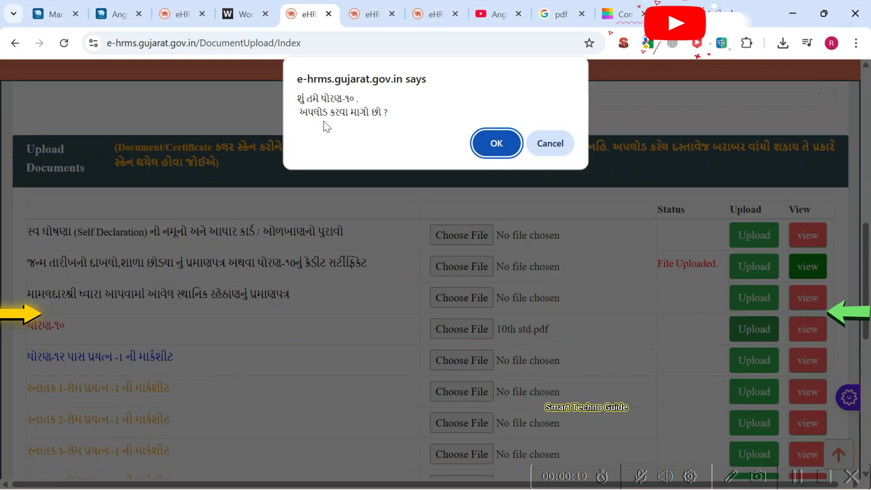
left_click(499, 141)
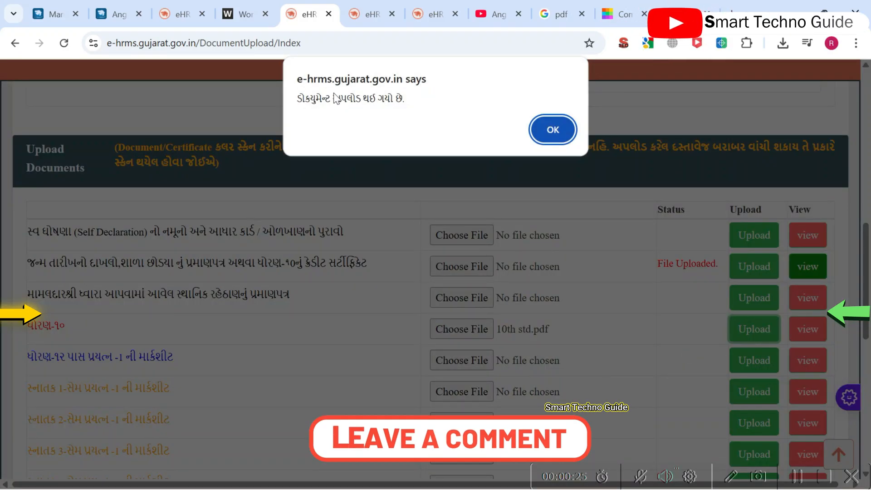
left_click(553, 130)
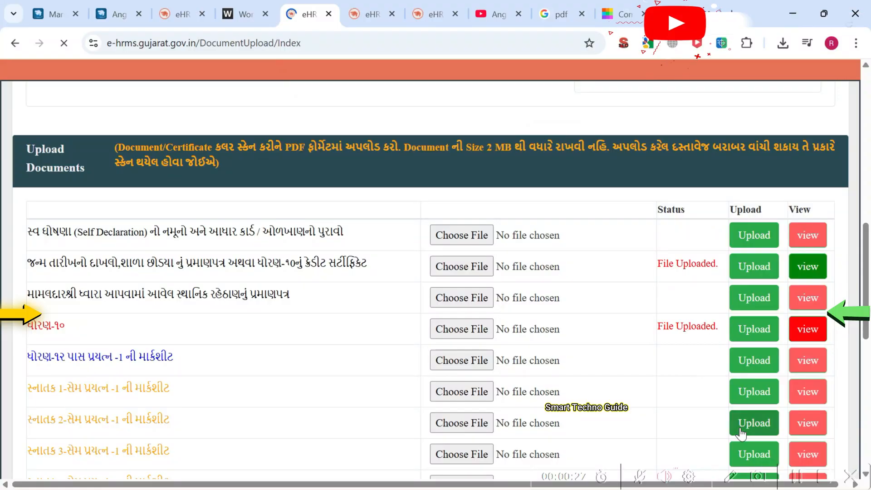
Step: Attach 12th std.pdf to the ધોરણ-૧૨ marksheet row, upload it and confirm
left_click_drag(660, 325, 717, 327)
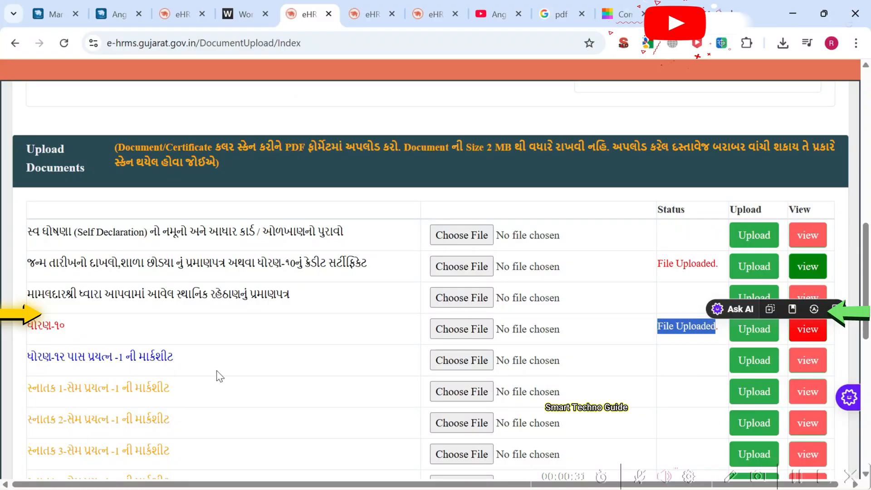
left_click_drag(51, 358, 133, 367)
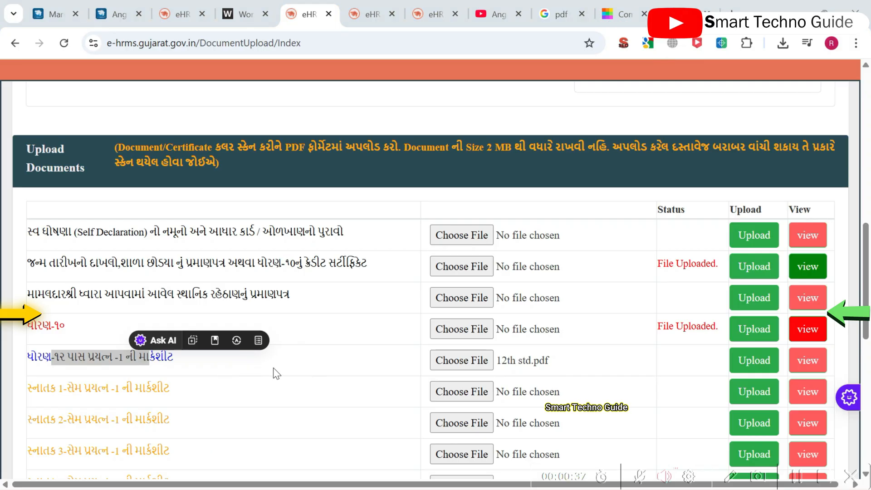
left_click(274, 369)
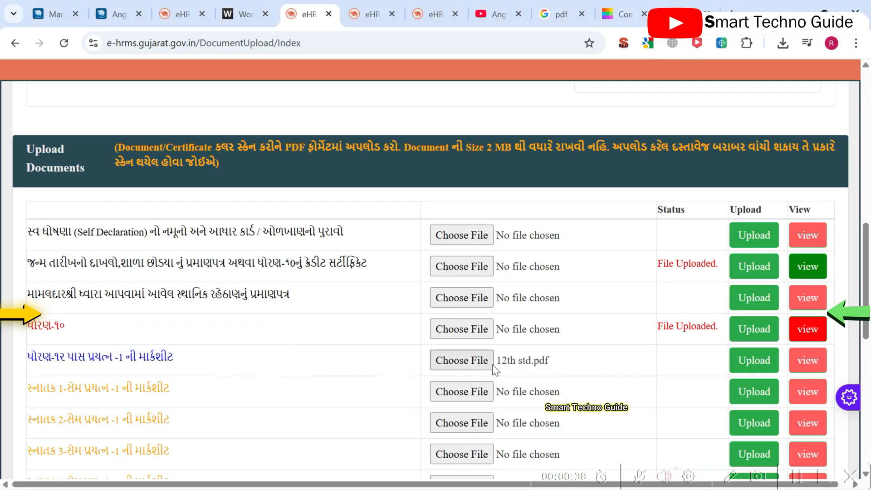
left_click(756, 362)
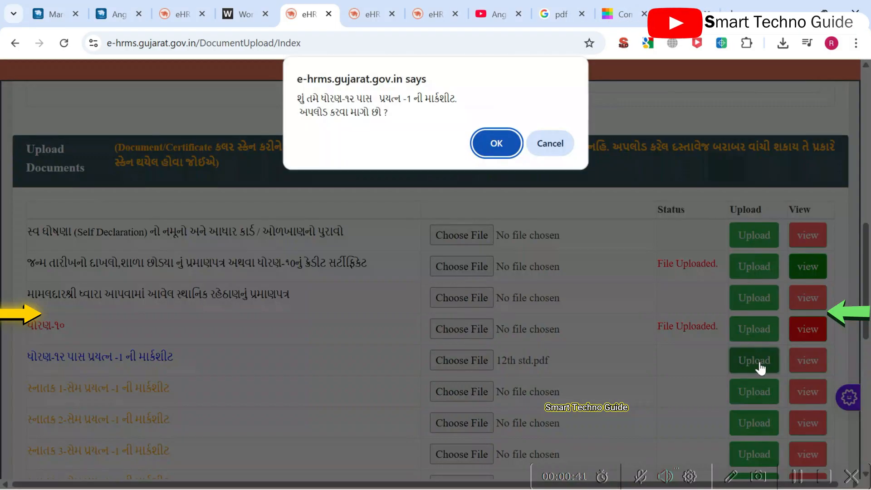
left_click(494, 145)
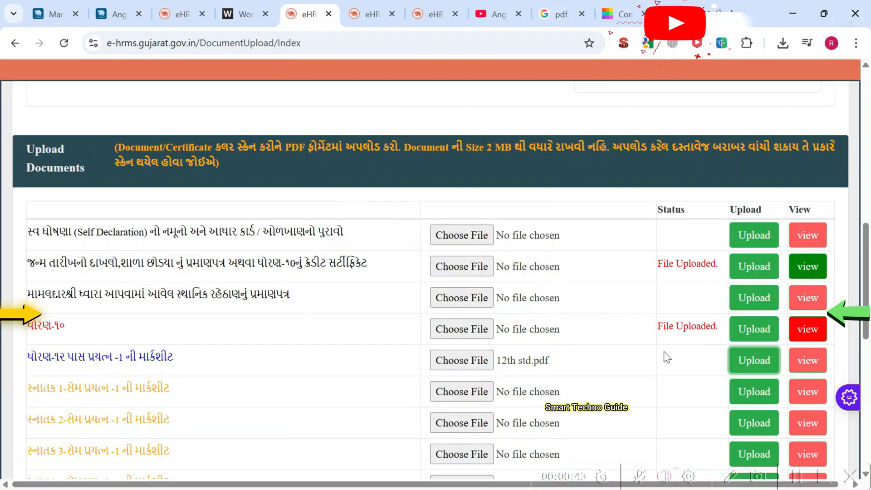